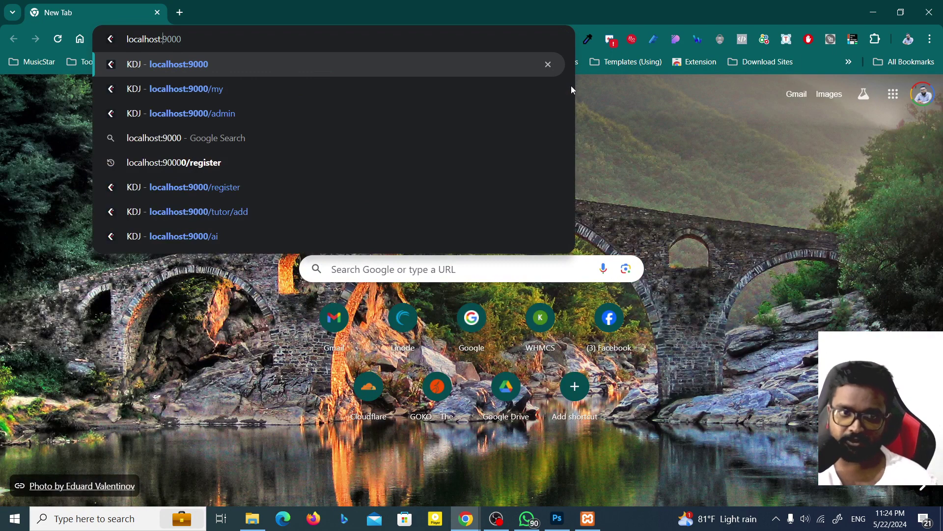
Load localhost in the browser and select the dashboard part of its address
key("BackSpace")
key("BackSpace")
key("Return")
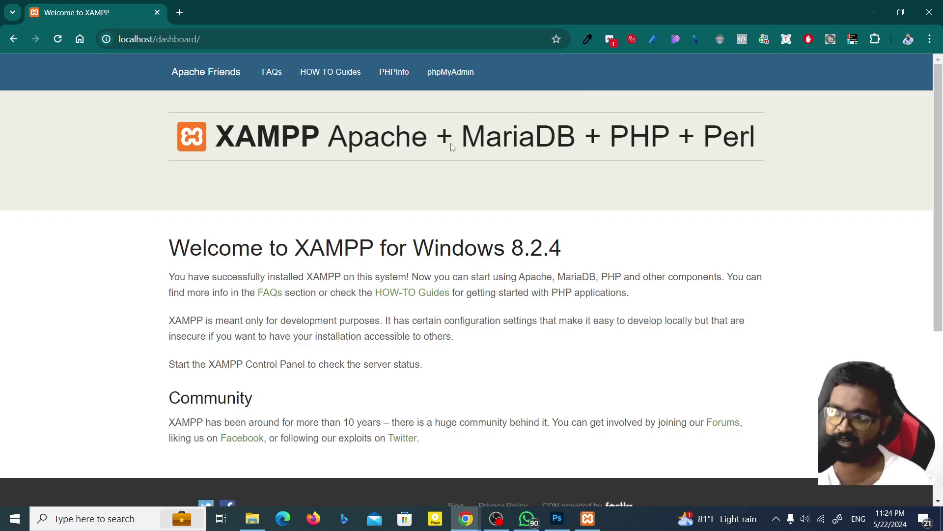
double_click(161, 43)
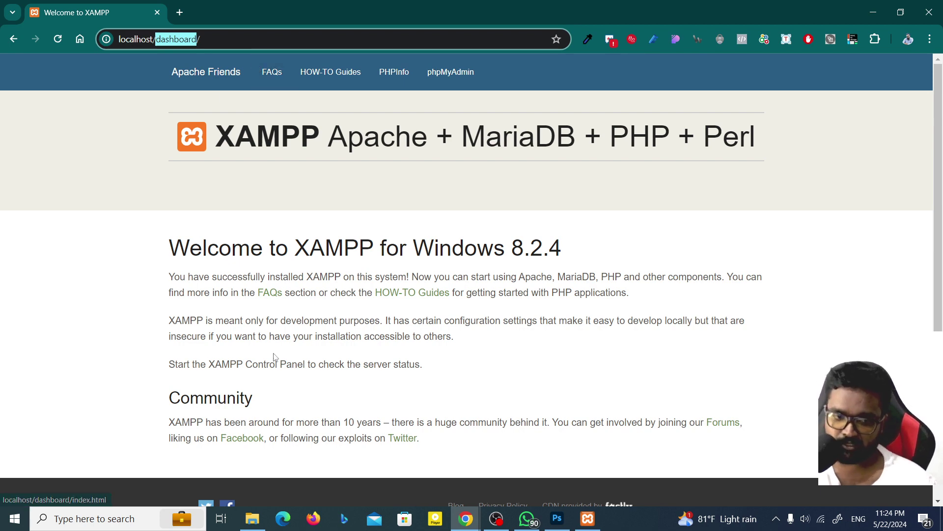
Switch to the XAMPP Control Panel, browse the xamppyt installation folder to htdocs, and select the newweb folder
left_click(587, 518)
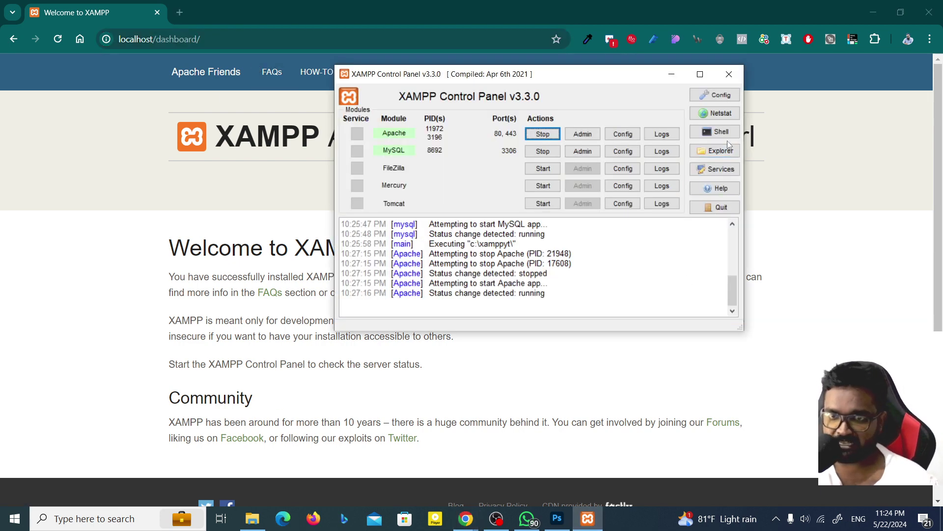
left_click(715, 150)
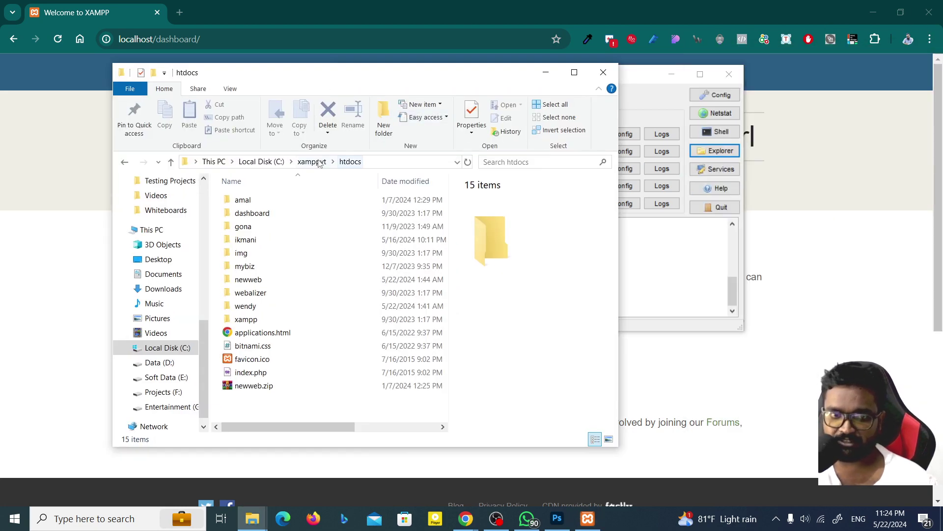
left_click(319, 162)
left_click(251, 266)
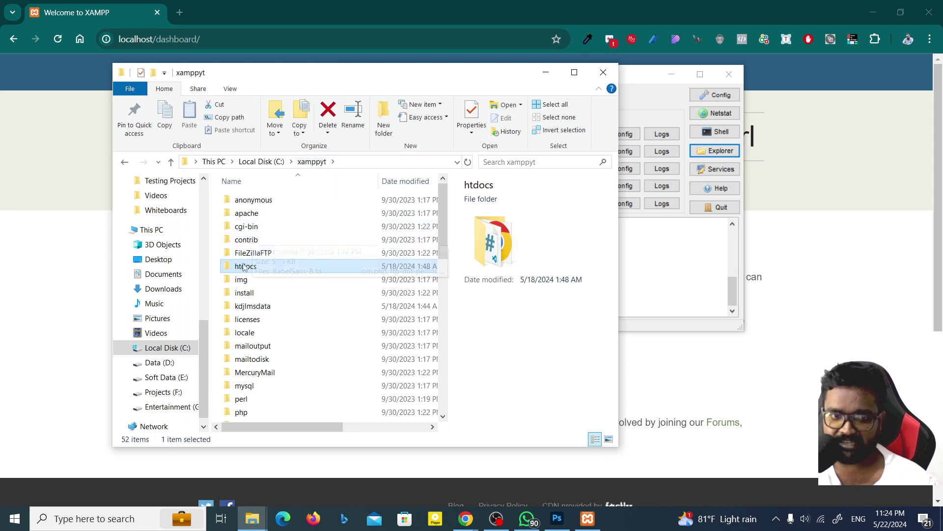
double_click(251, 266)
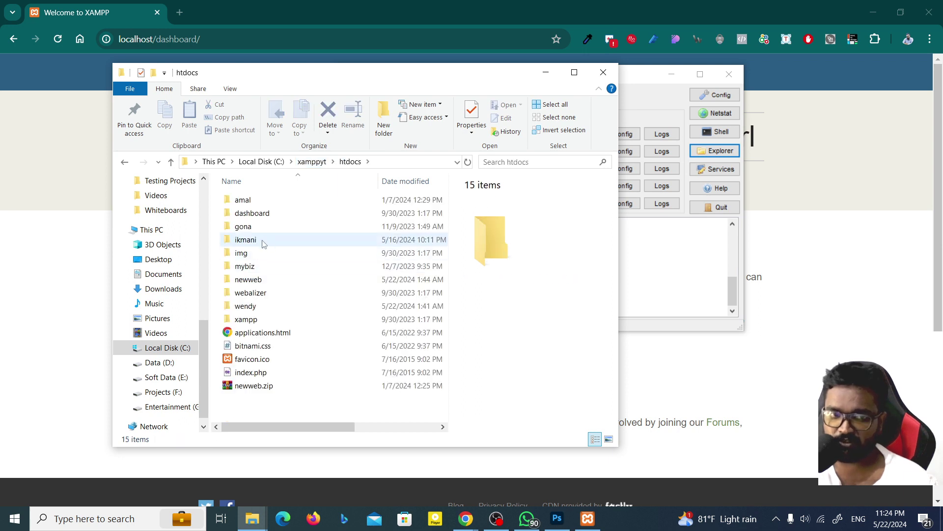
left_click(261, 278)
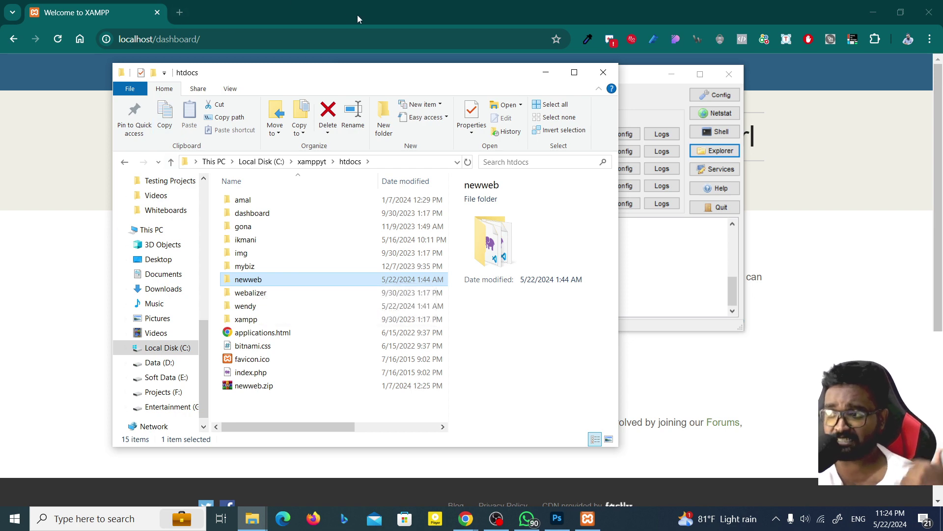
Return to Chrome and load the local site at localhost/newweb/
left_click(411, 4)
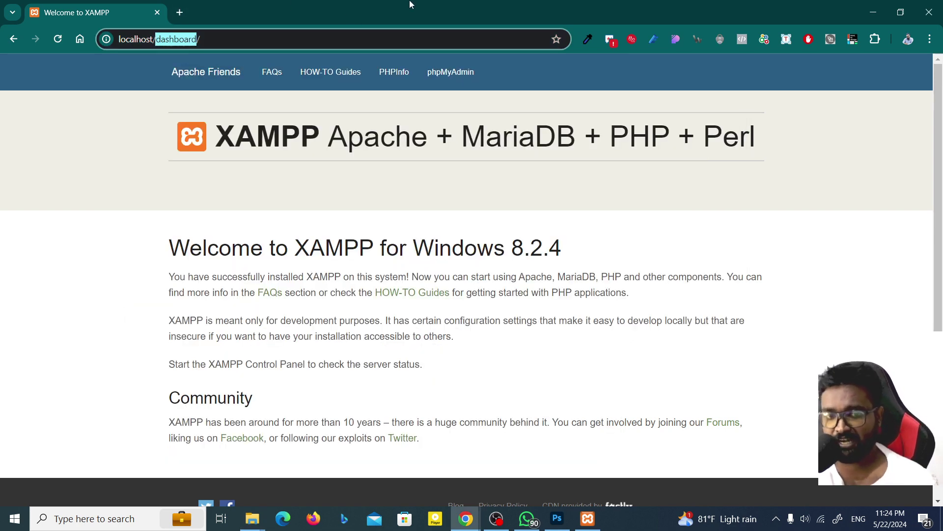
type("newweb")
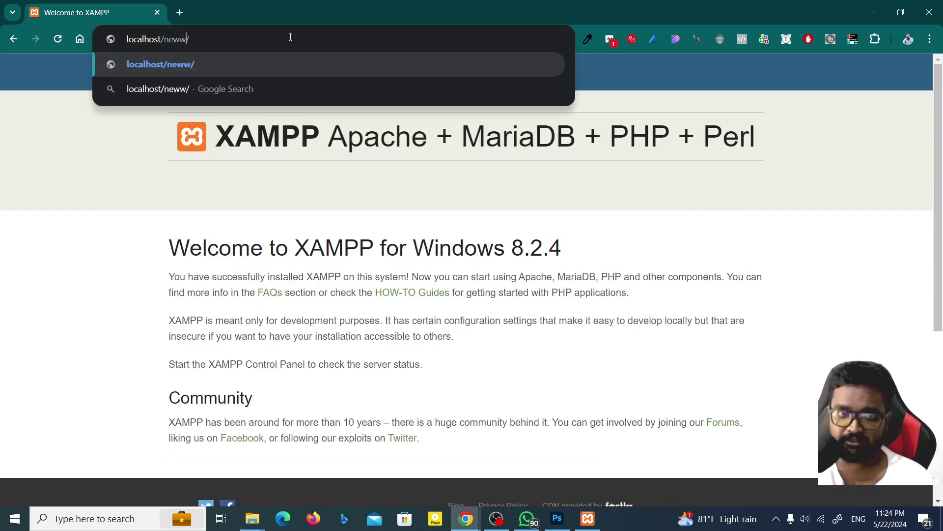
key("Return")
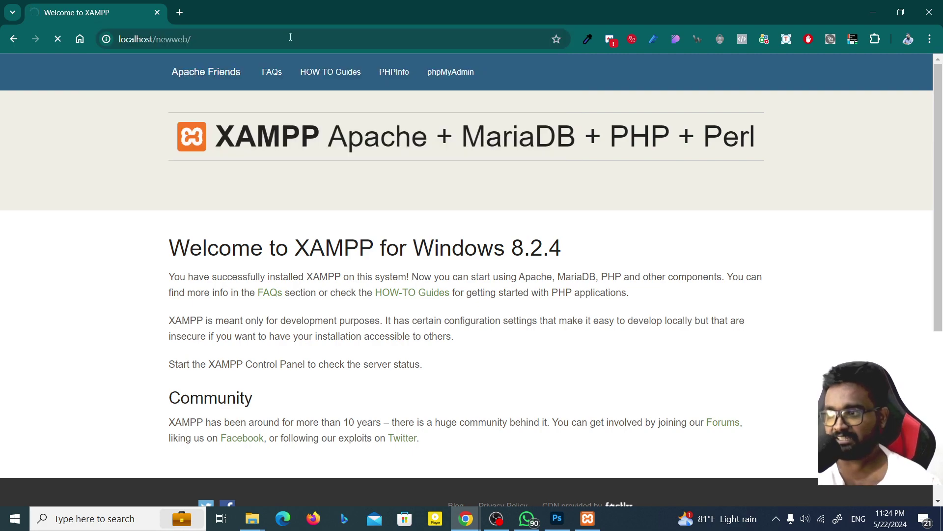
Load localhost/phpmyadmin/ in a new browser tab
left_click(177, 9)
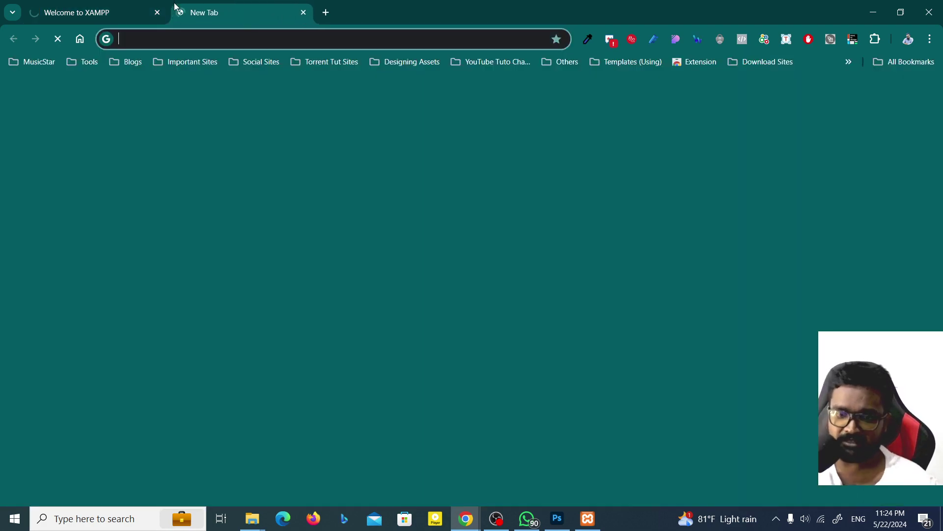
type("localhost:")
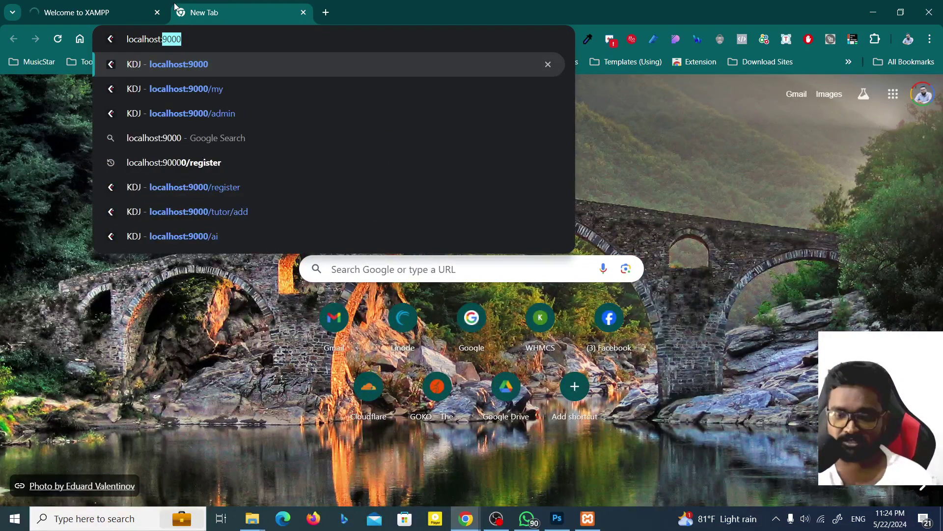
key("BackSpace")
key("BackSpace")
type("/p")
key("Return")
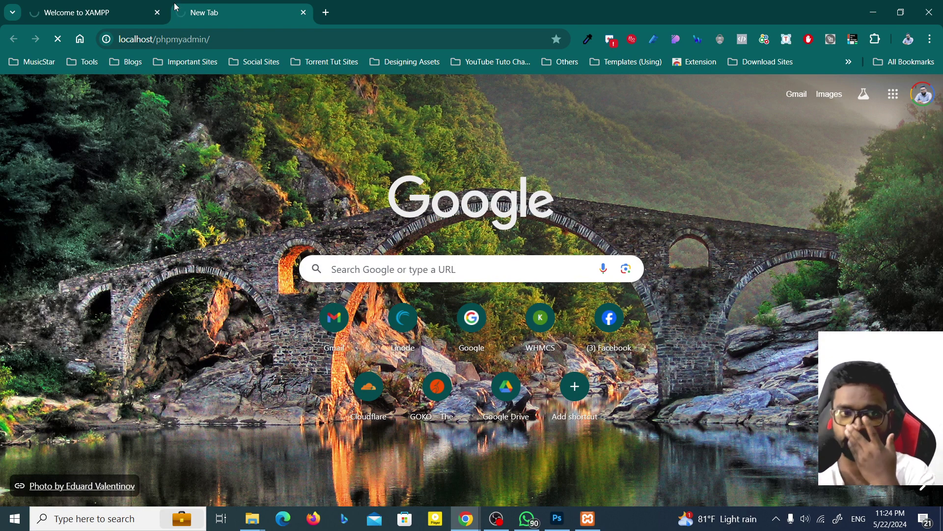
key("ctrl+shift+Tab")
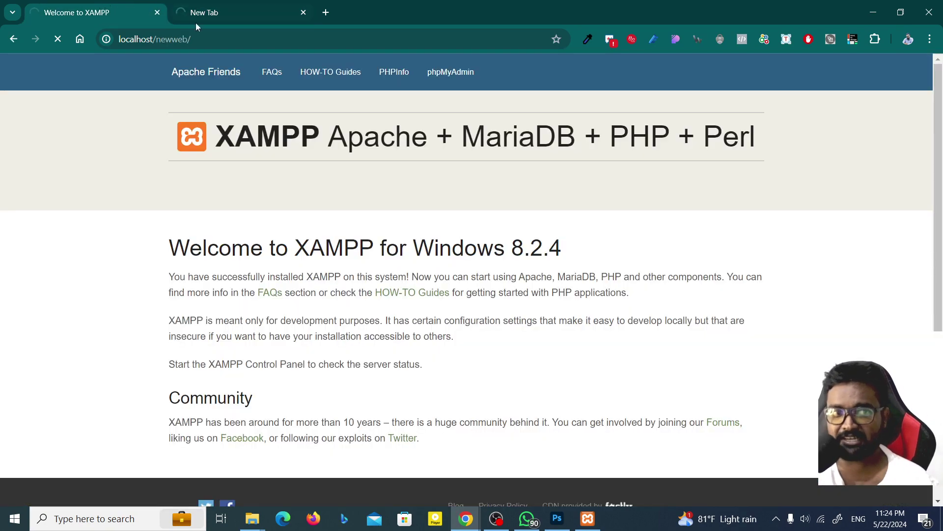
left_click(196, 20)
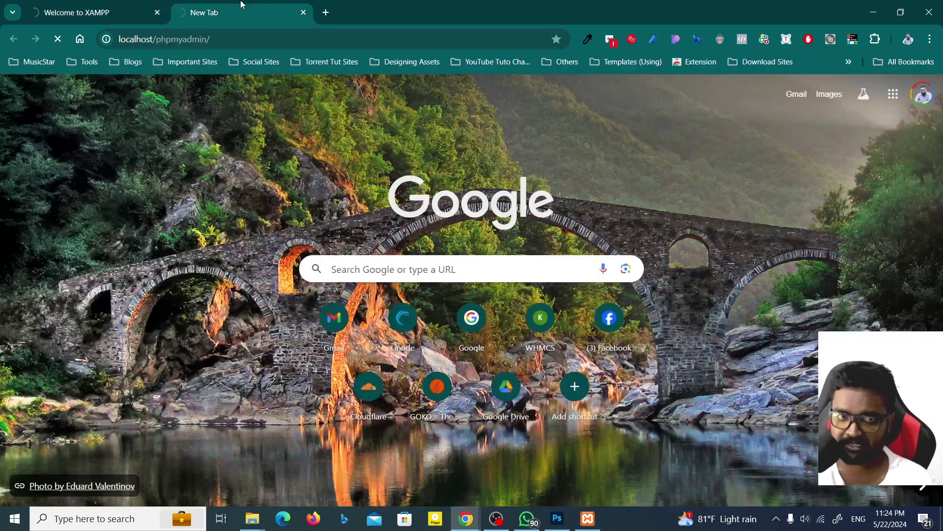
Open the newweb database in phpMyAdmin, look through its tables, and return to the newweb site's tab
left_click(588, 518)
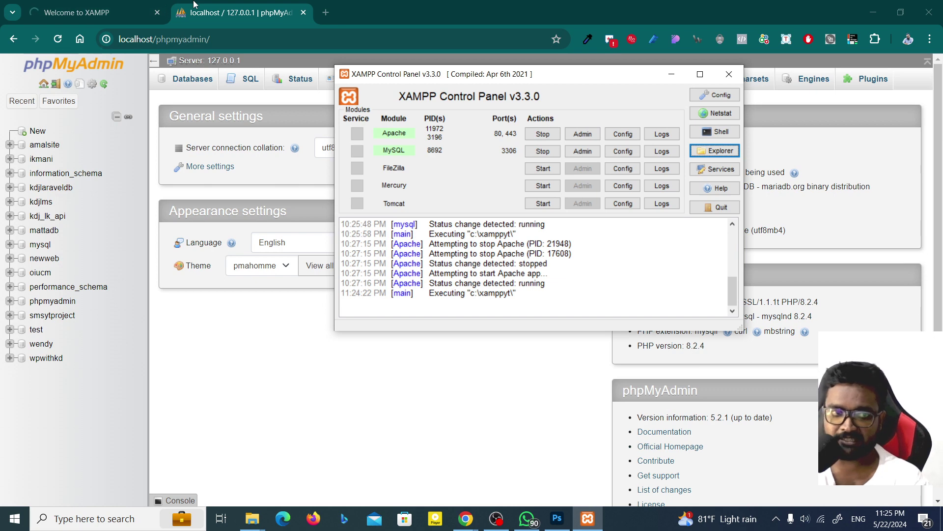
left_click(49, 258)
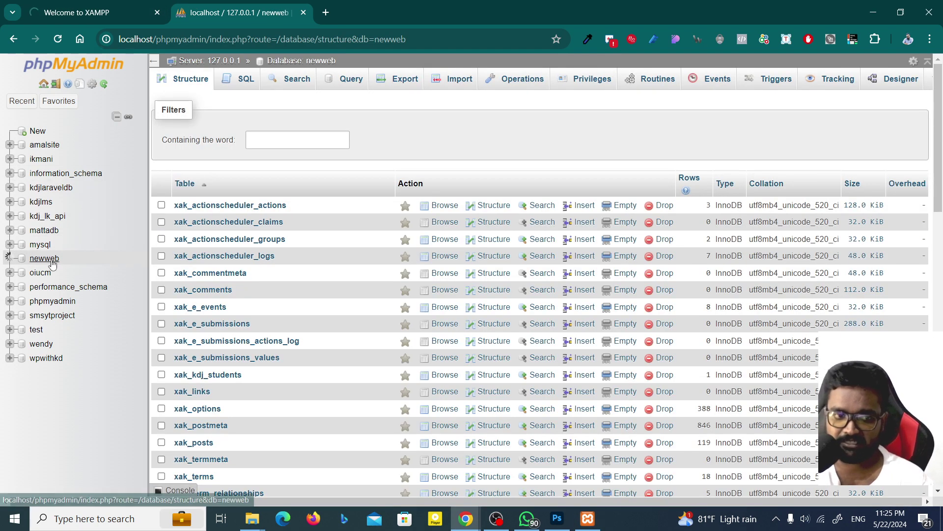
scroll(332, 285, "down", 3)
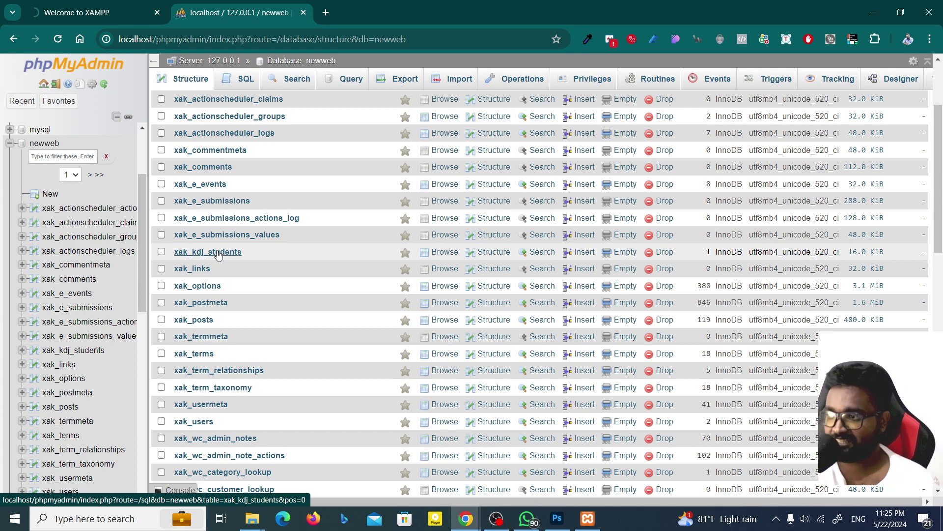
left_click(93, 13)
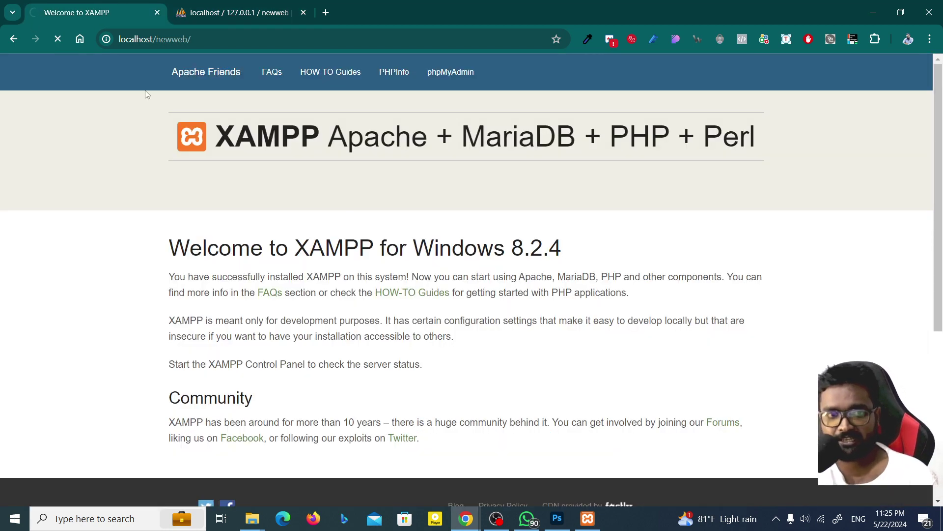
Clear the open windows off the desktop and create a desktop folder named HTMLAPI
left_click(867, 10)
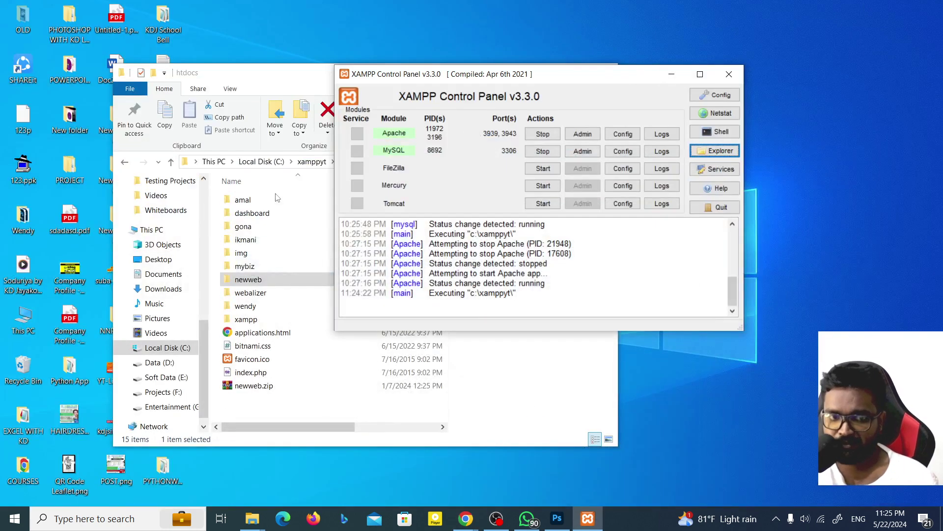
left_click(290, 95)
left_click(565, 73)
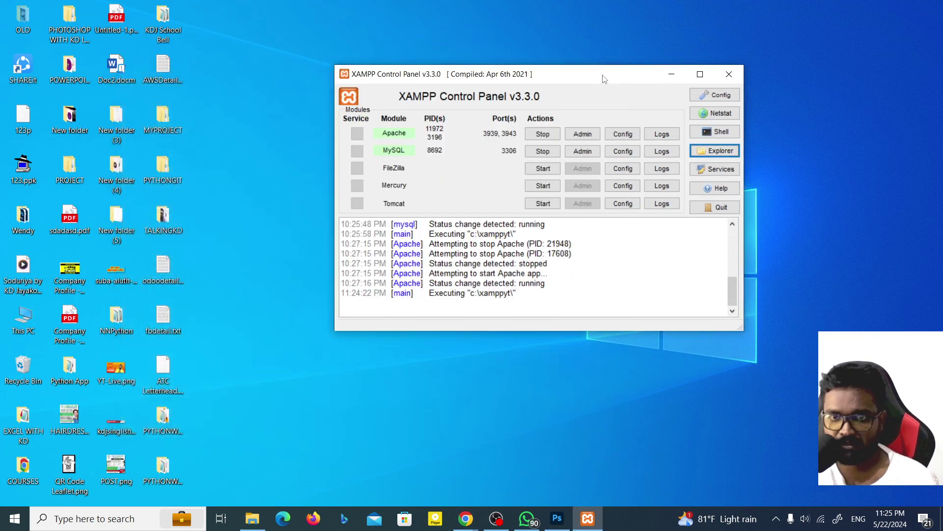
left_click(672, 78)
right_click(319, 265)
mouse_move(530, 453)
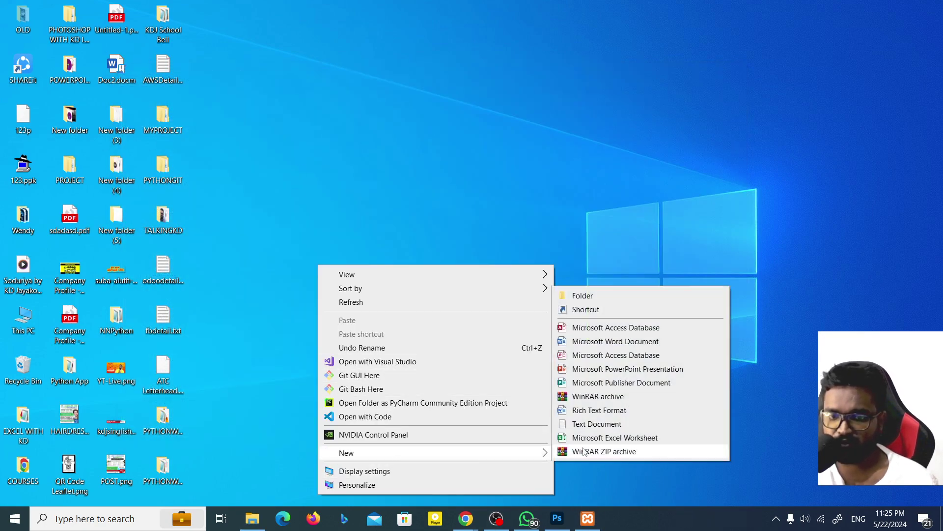
left_click(611, 295)
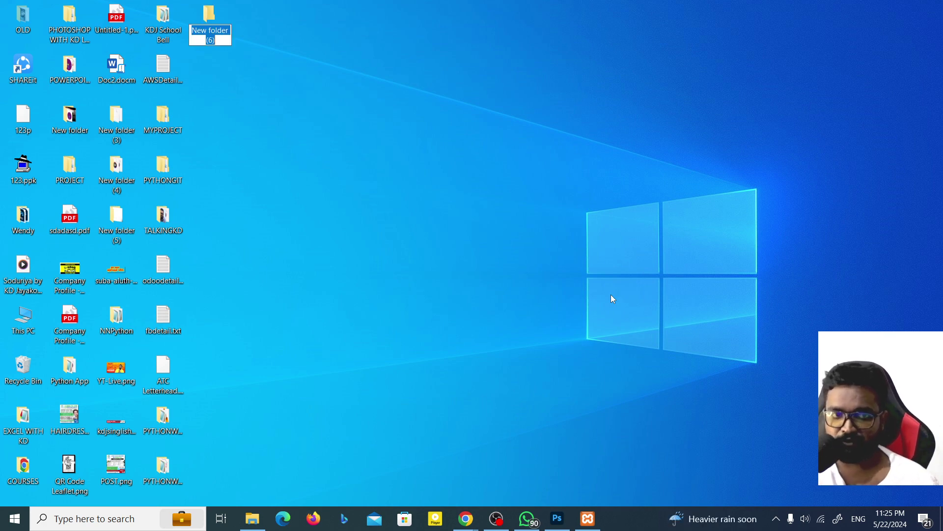
type("HTMLAPI")
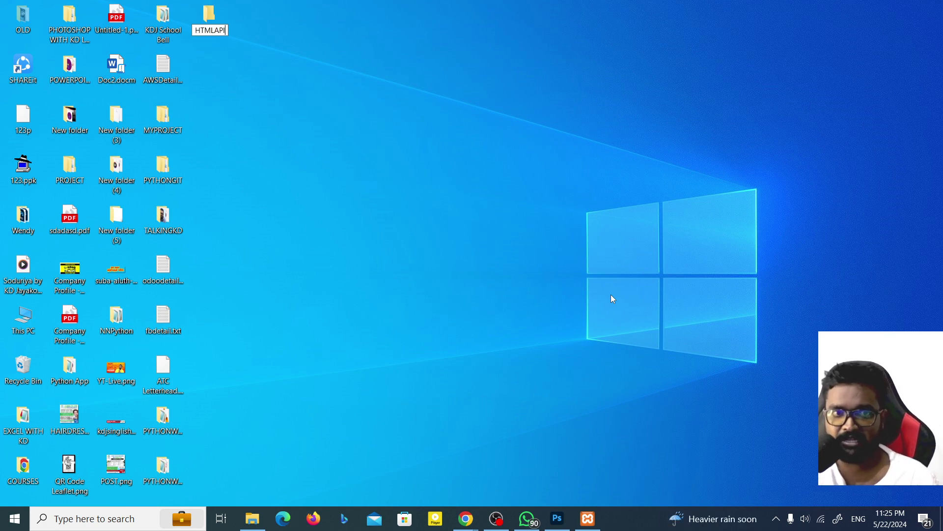
key("Return")
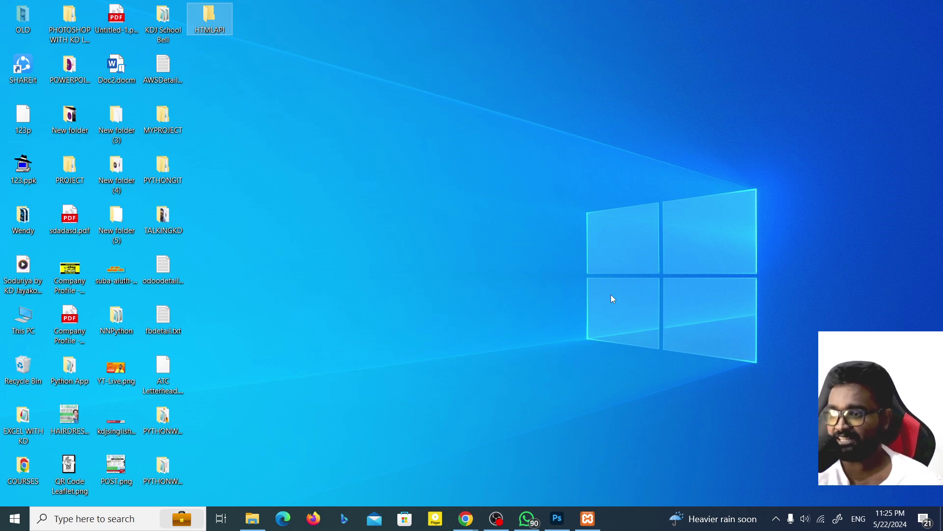
Create a text document inside the HTMLAPI folder and name it index.html, accepting the extension change
key("Return")
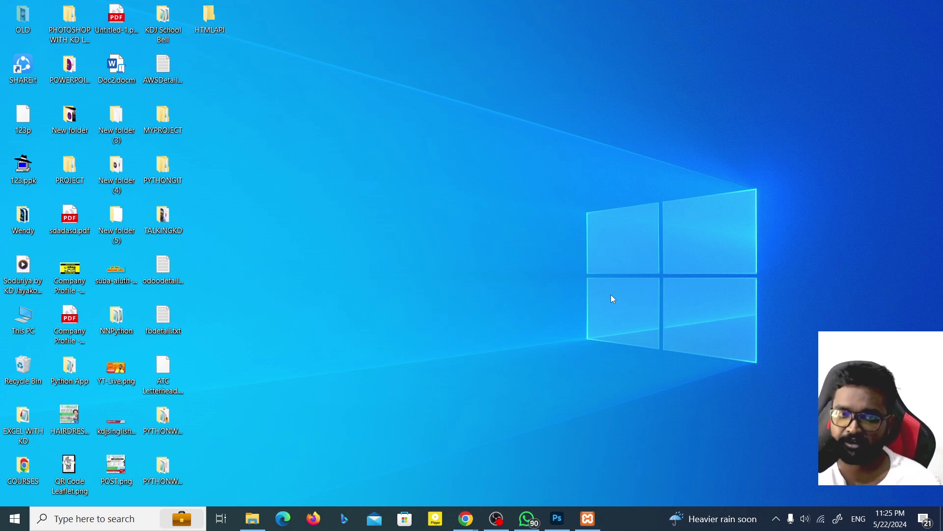
right_click(344, 276)
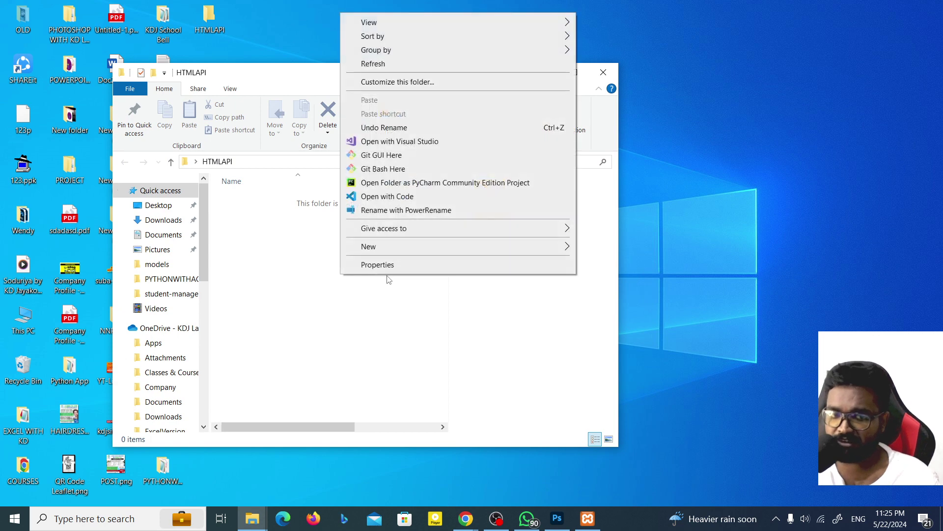
mouse_move(387, 246)
left_click(619, 376)
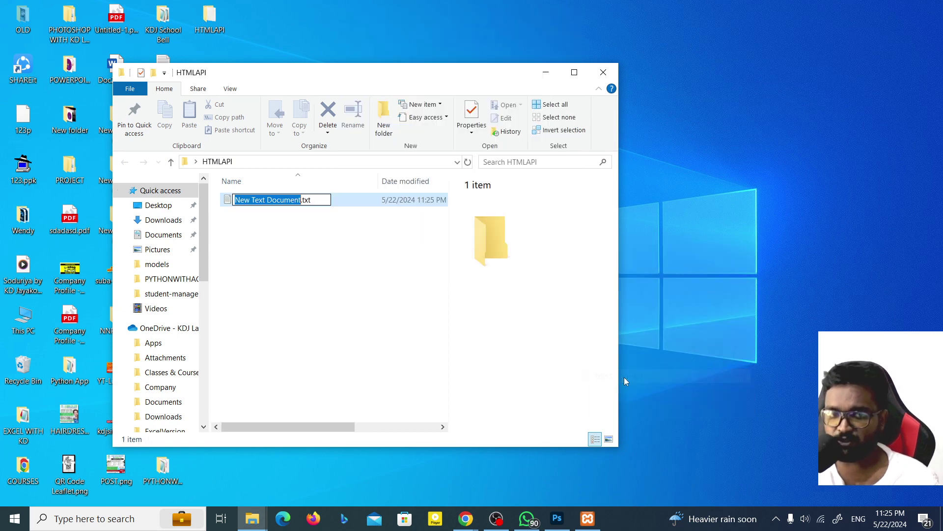
key("ctrl+a")
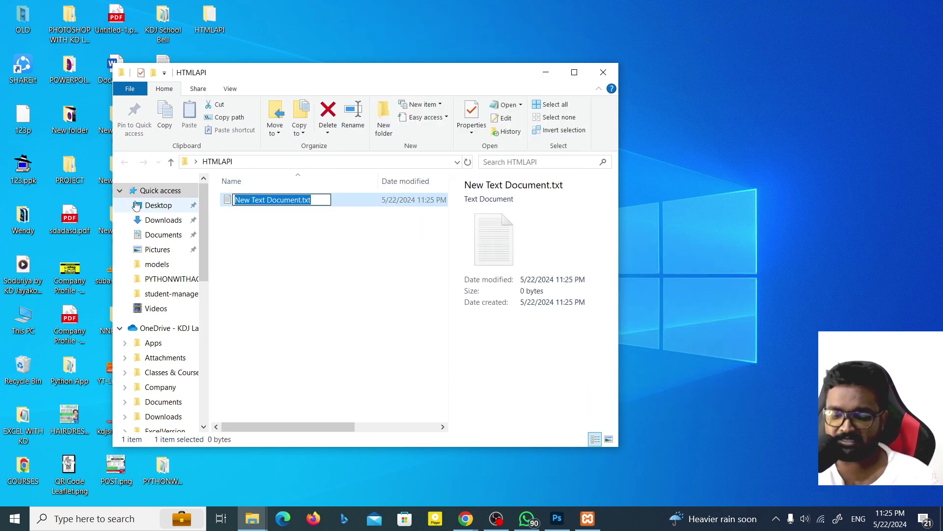
type("index.html")
key("Return")
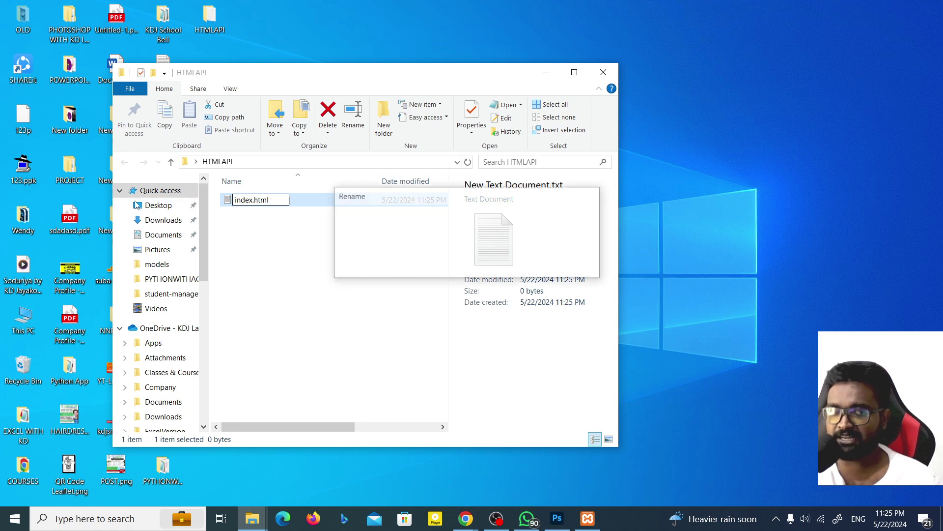
key("Return")
left_click(300, 244)
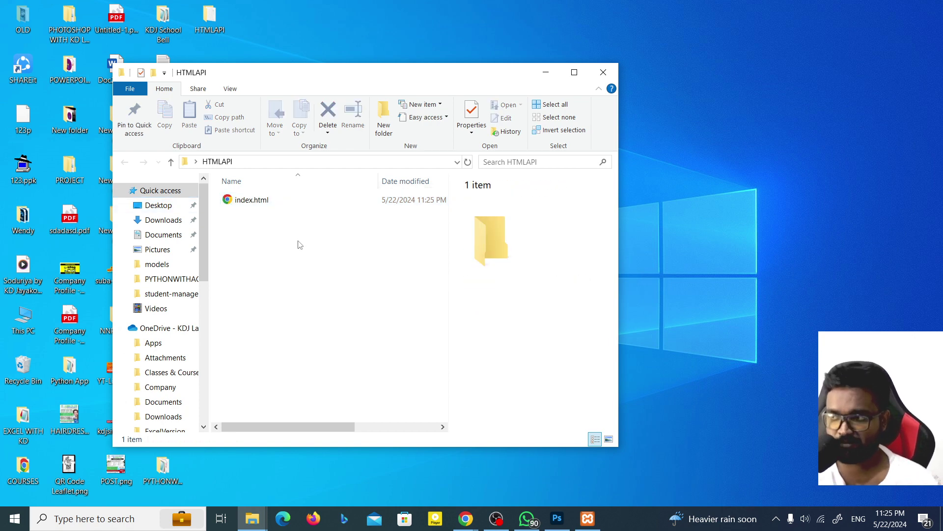
left_click(252, 197)
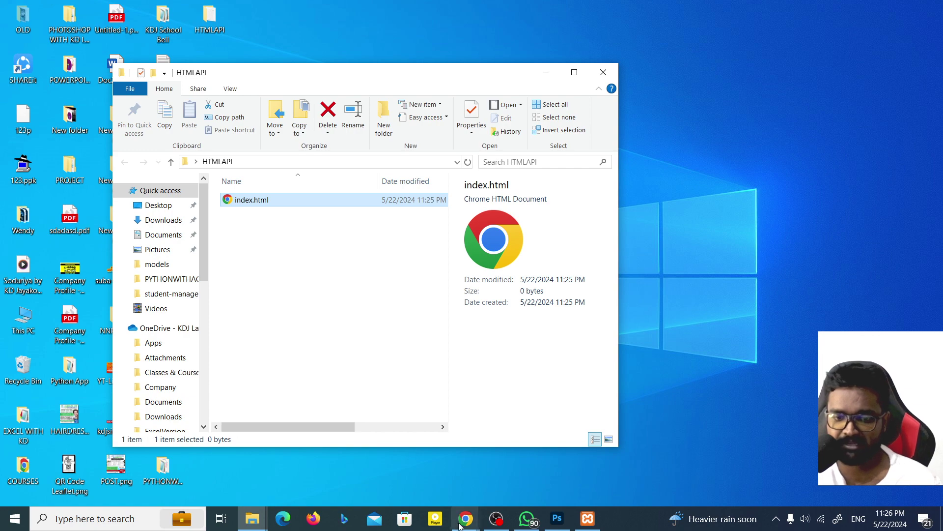
Switch to Chrome and open ChatGPT in a new browser tab
mouse_move(465, 519)
left_click(536, 459)
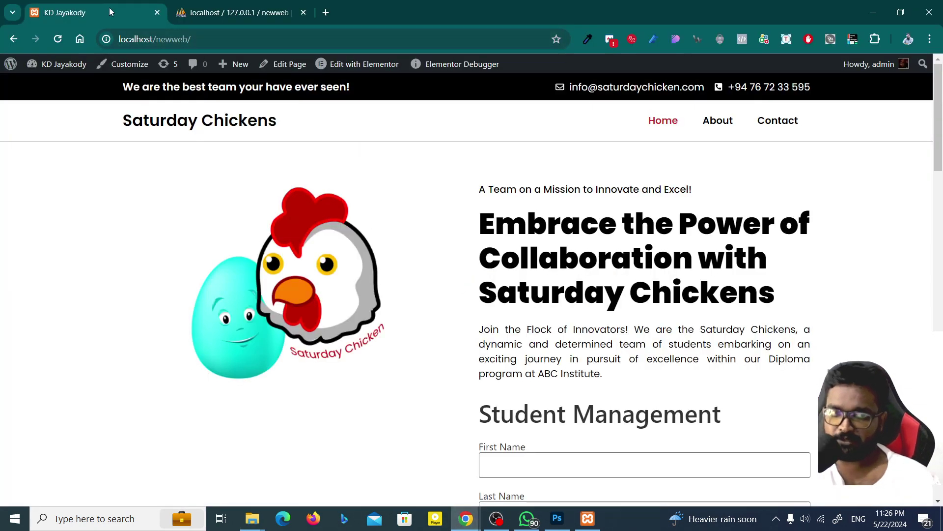
left_click(245, 13)
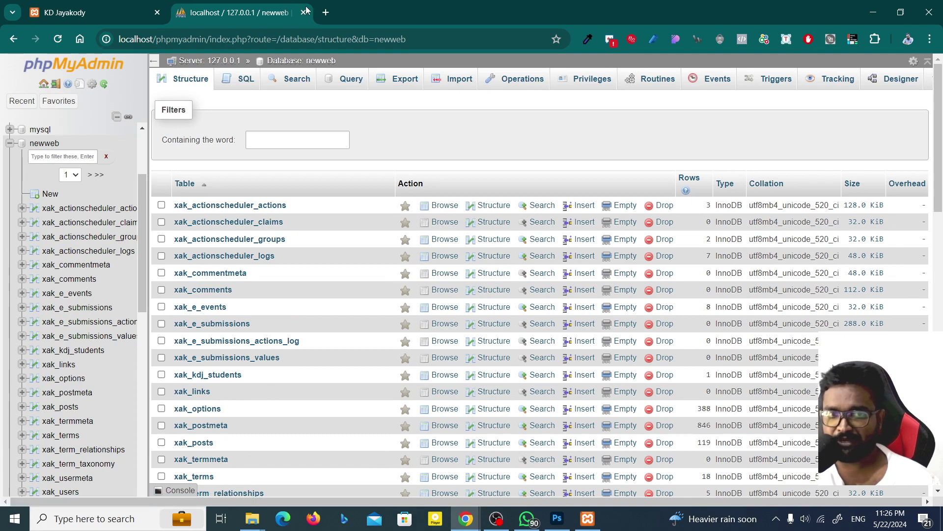
left_click(326, 12)
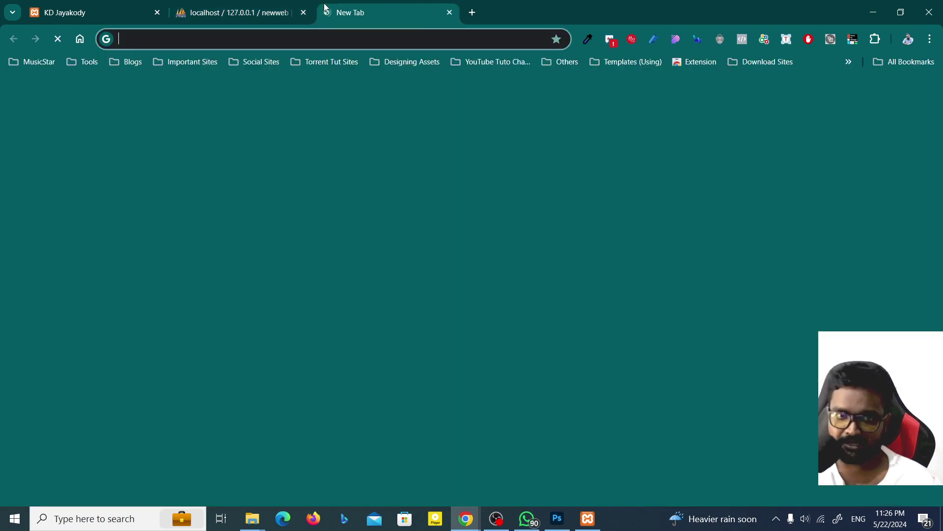
type("ch")
key("Return")
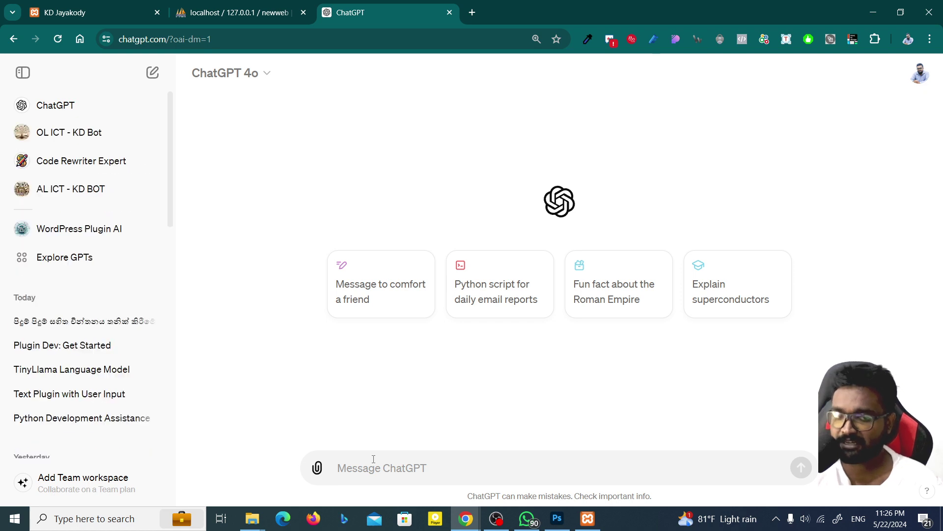
Send ChatGPT the prompt "act as an expert in wordpress development, html,css, js and etc"
key("BackSpace")
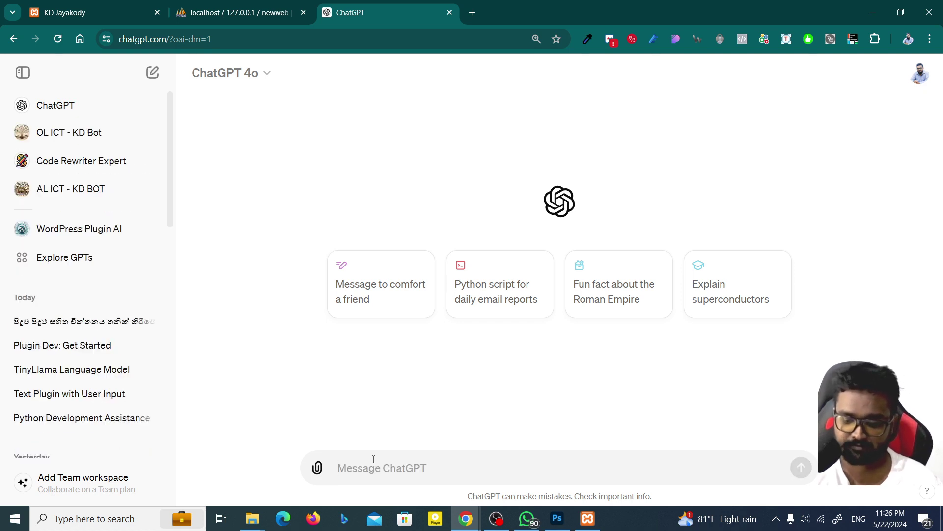
type("act as an exp")
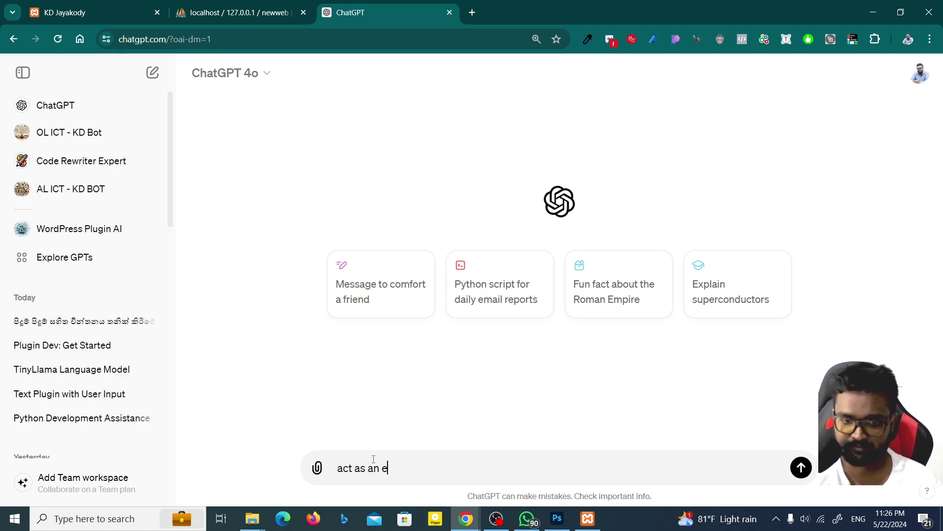
key("BackSpace")
key("BackSpace")
key("BackSpace")
key("BackSpace")
key("BackSpace")
key("BackSpace")
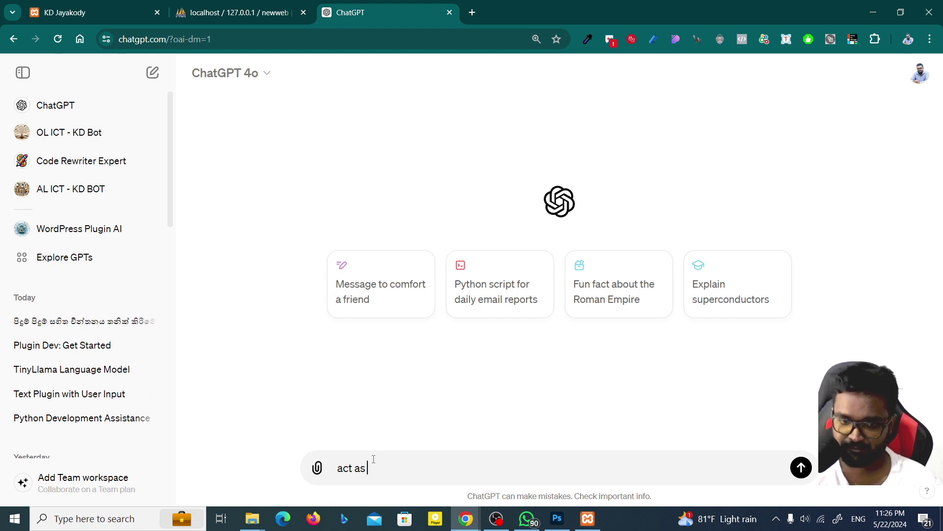
type("an exp")
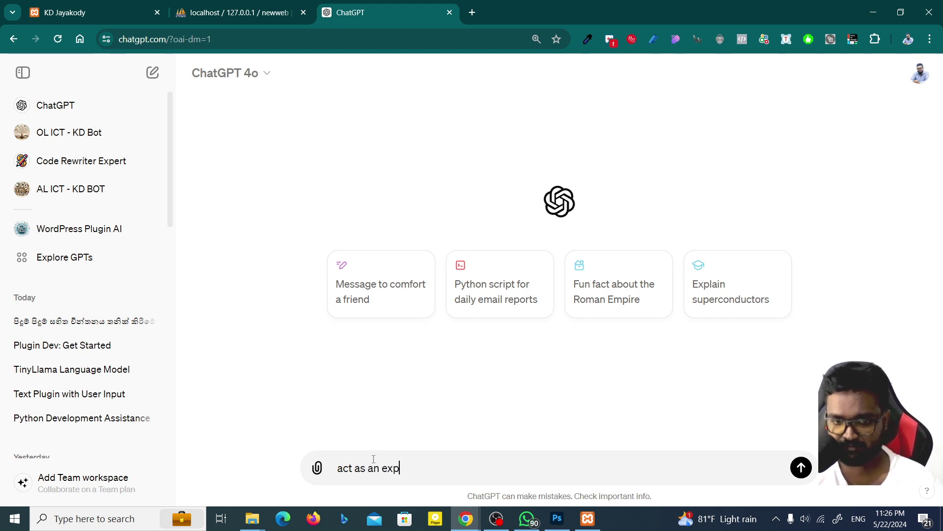
type("ert in word")
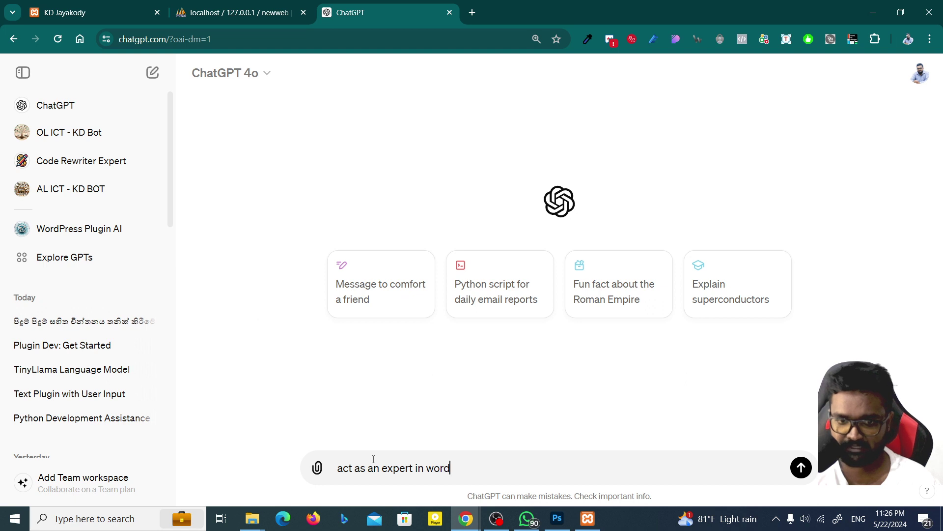
type("press ")
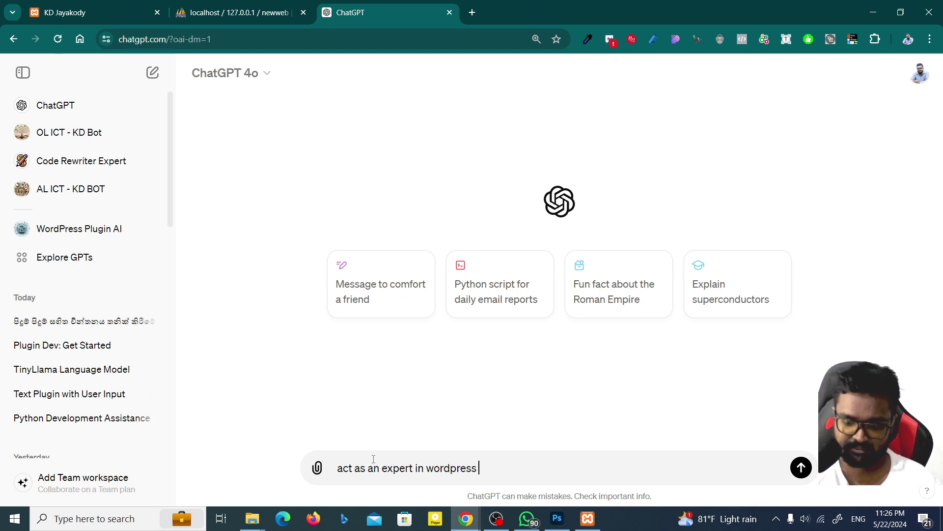
type("development, ")
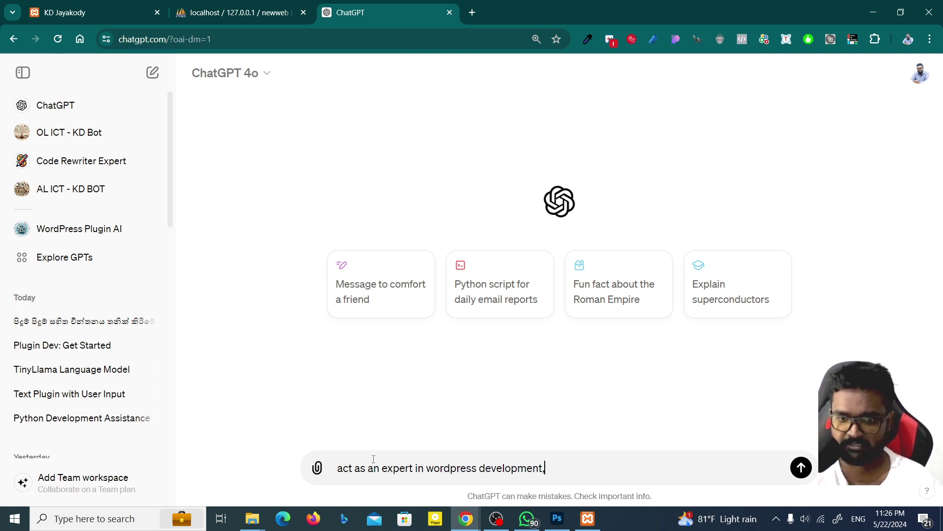
type("html,csss,")
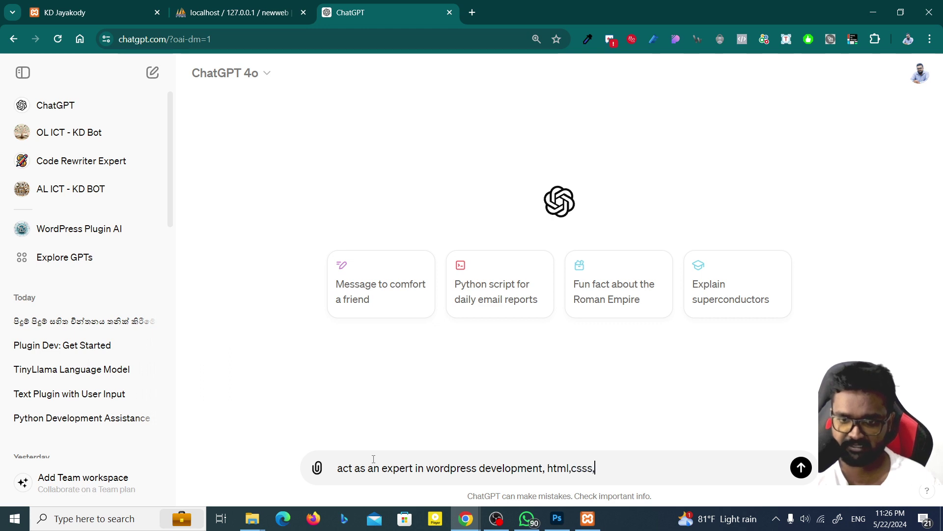
key("BackSpace")
key("BackSpace")
type("a")
key("BackSpace")
key("BackSpace")
type(", js ")
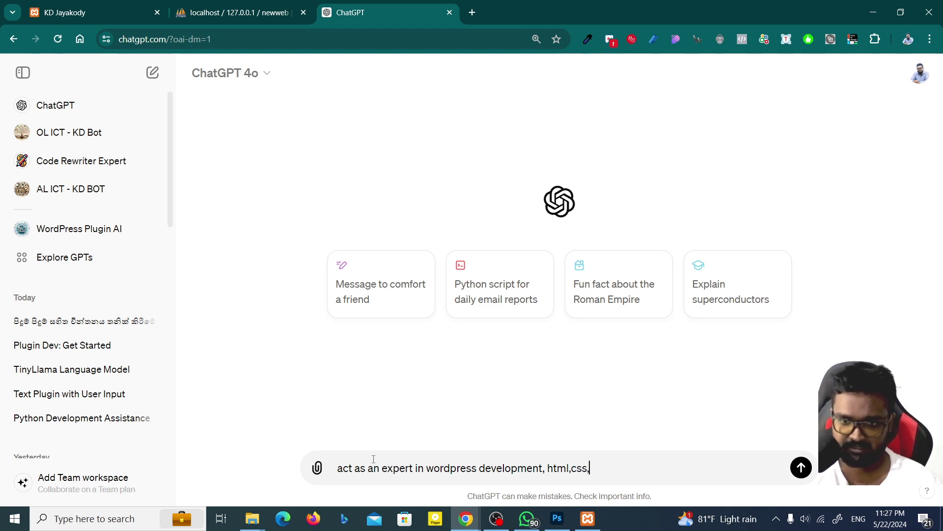
type("and etc")
key("Return")
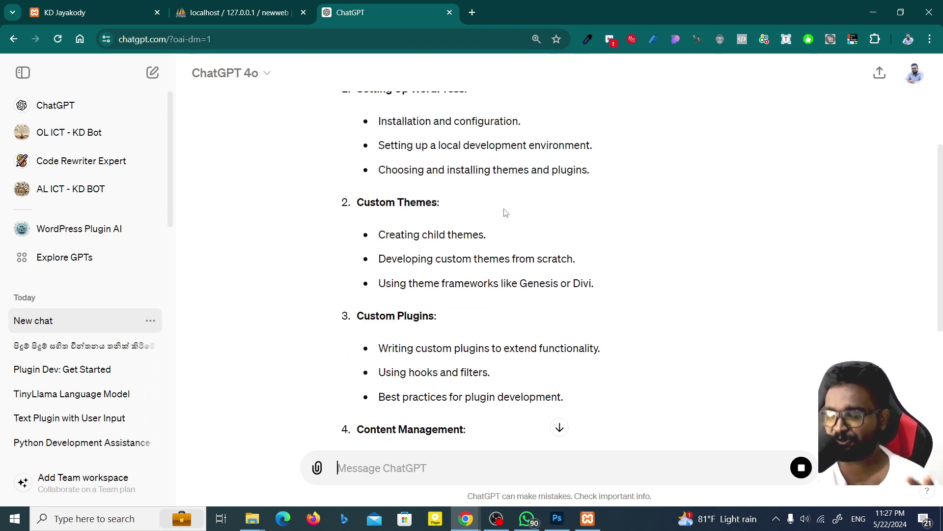
Read through ChatGPT's reply, from the WordPress Development section to the closing part on integrating technologies
scroll(505, 213, "up", 5)
scroll(477, 224, "down", 3)
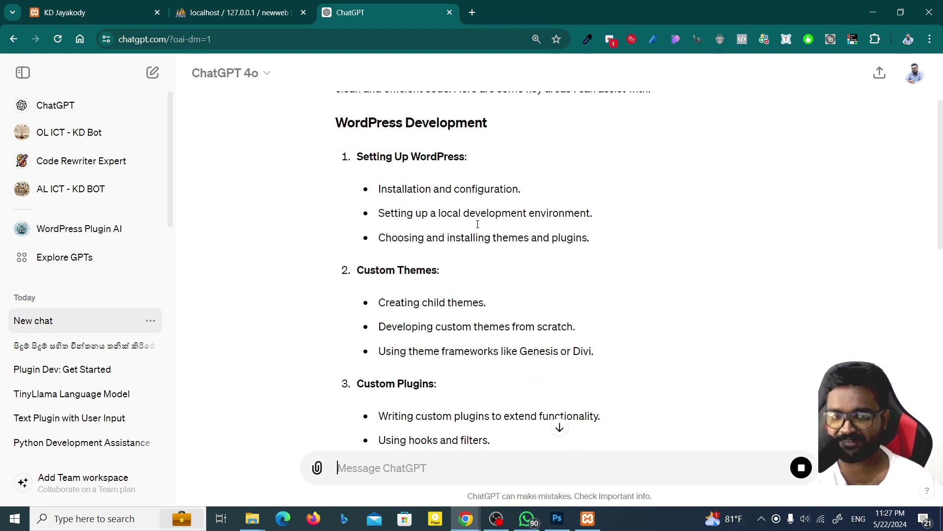
scroll(463, 309, "down", 3)
scroll(462, 307, "down", 2)
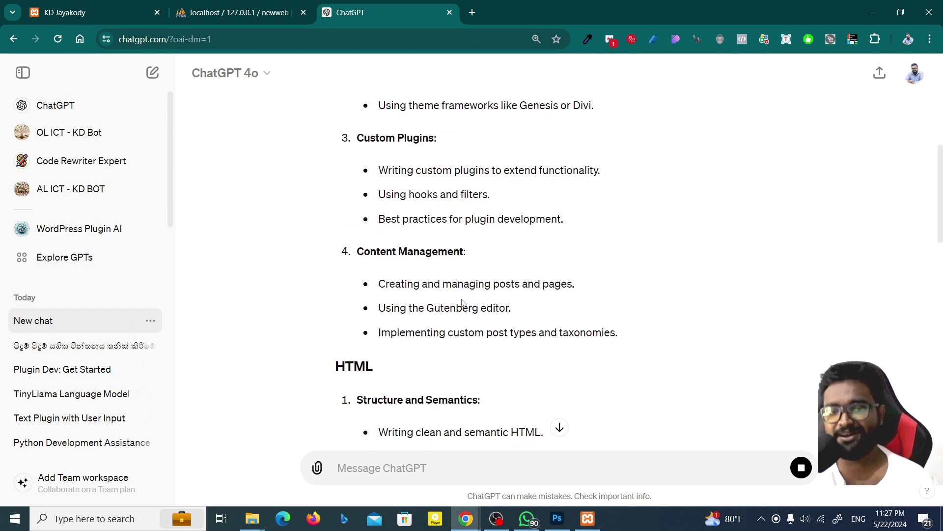
scroll(462, 301, "down", 3)
scroll(462, 301, "down", 10)
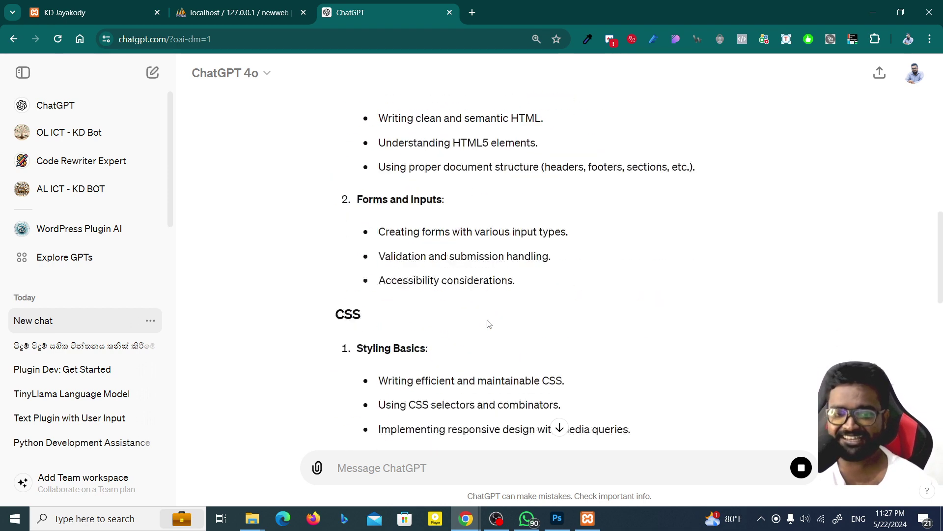
scroll(427, 402, "down", 2)
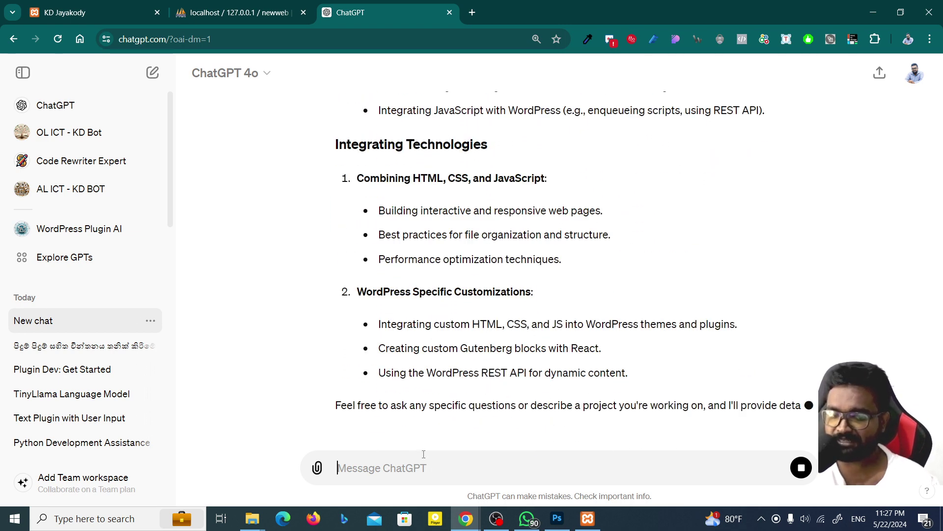
Start a new message: "I need you to write a html code to get posted articles from a wordpress website."
type("I need")
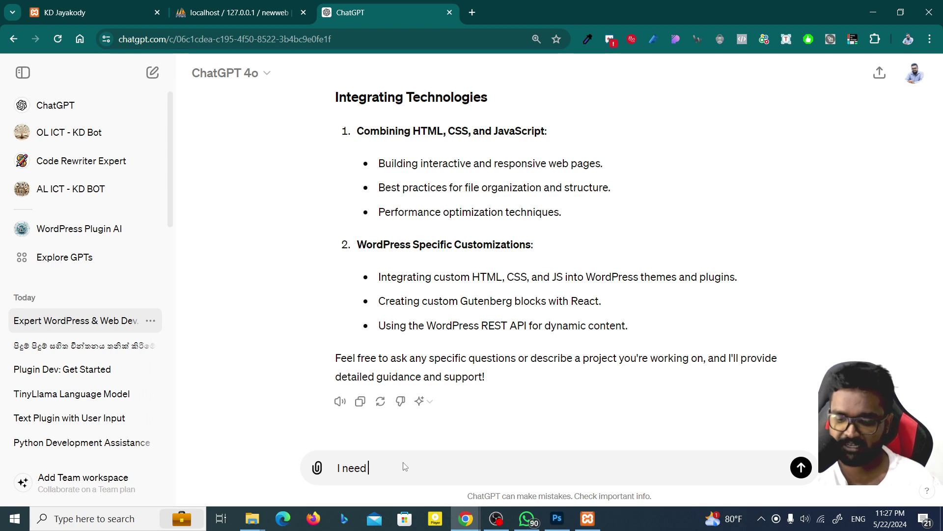
type(" you to write a html o")
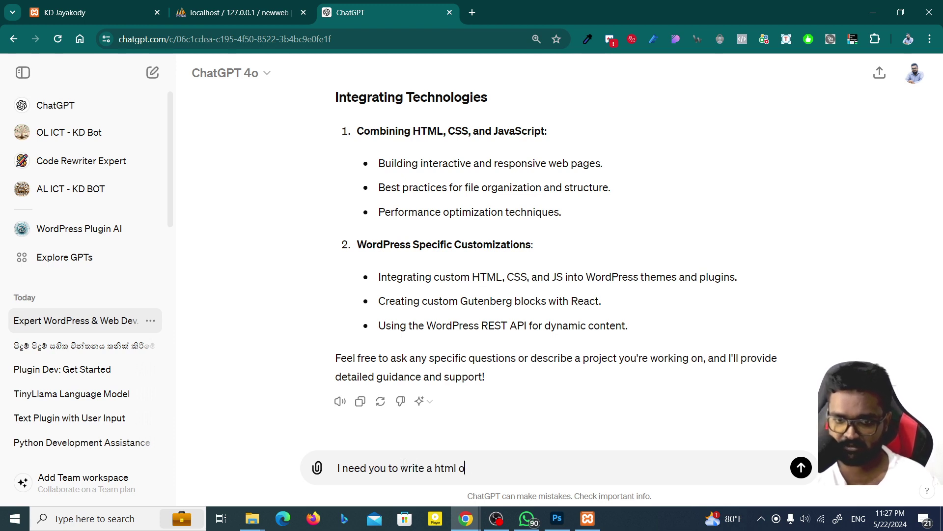
key("BackSpace")
type("code to get")
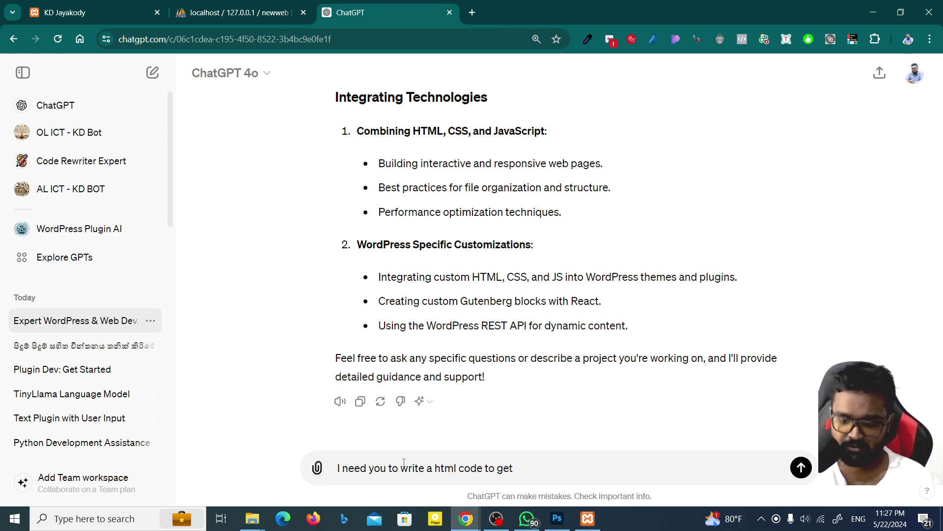
type("posted article")
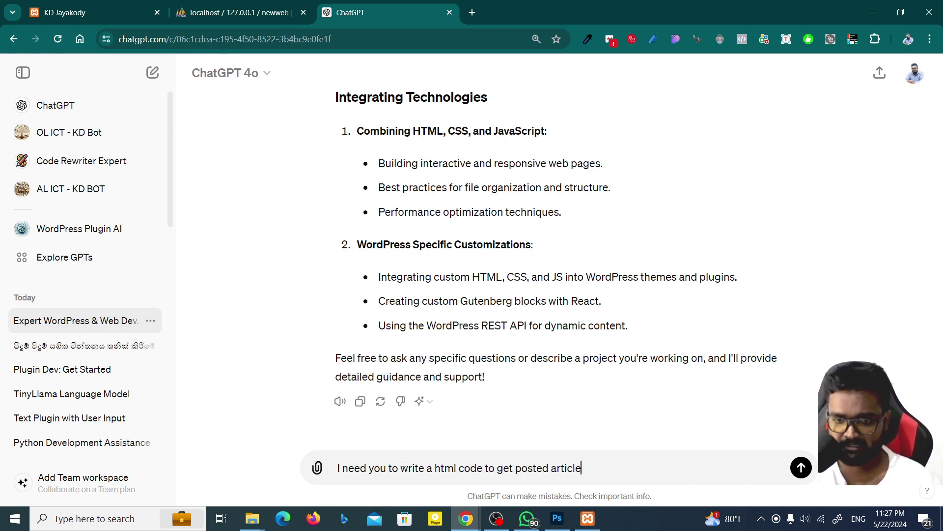
type("s from a wo")
key("BackSpace")
key("BackSpace")
type("a")
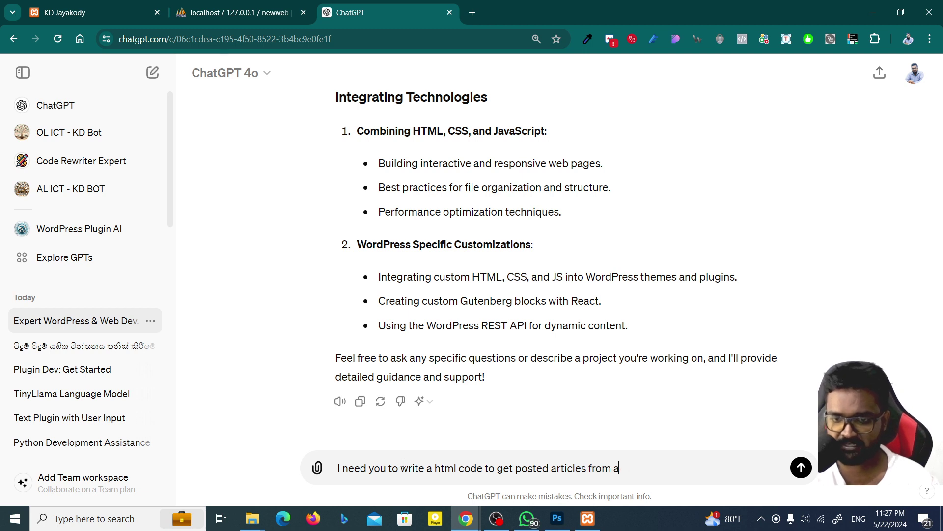
type(" wordpres w")
key("BackSpace")
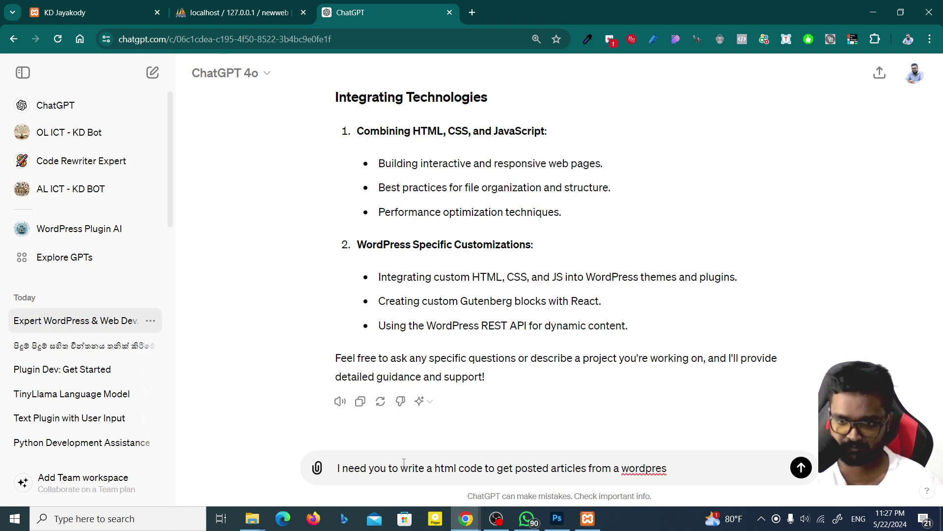
type("s website. ")
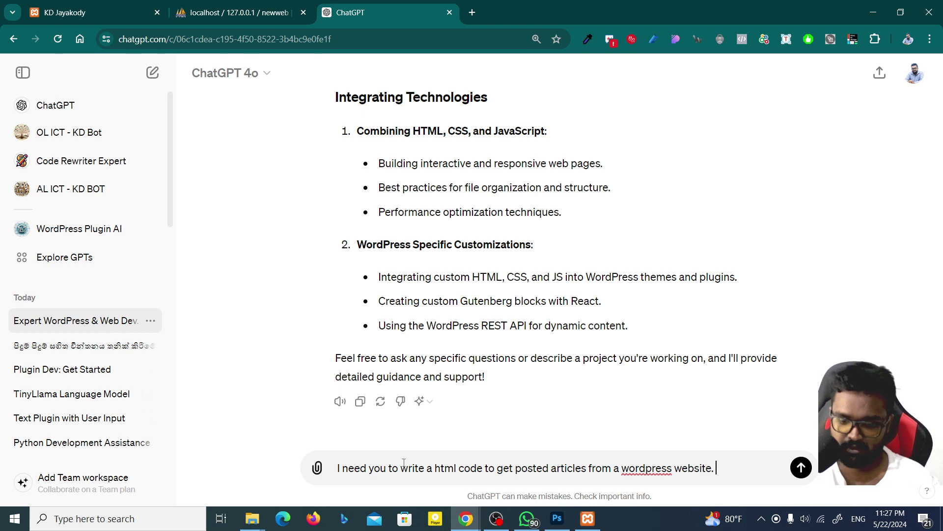
Add the sentence "My wordpress website is hosted on localhost/newweb." to the unsent message
type("My wordpress web")
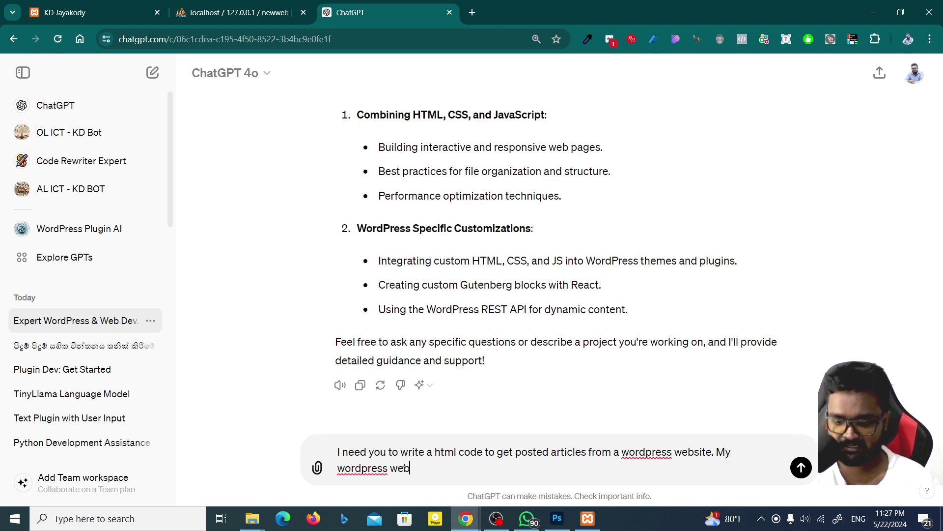
type("site is host")
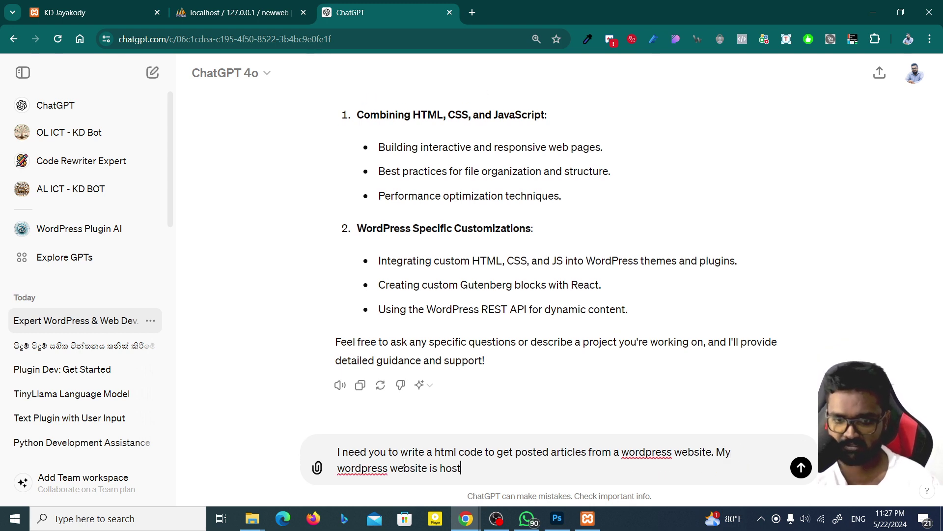
type("ed on localh")
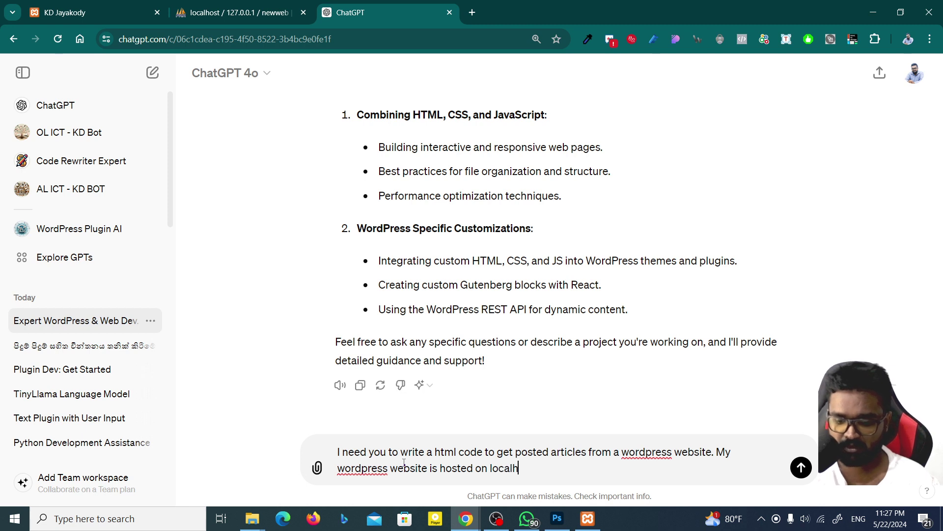
type("ost/newweb.")
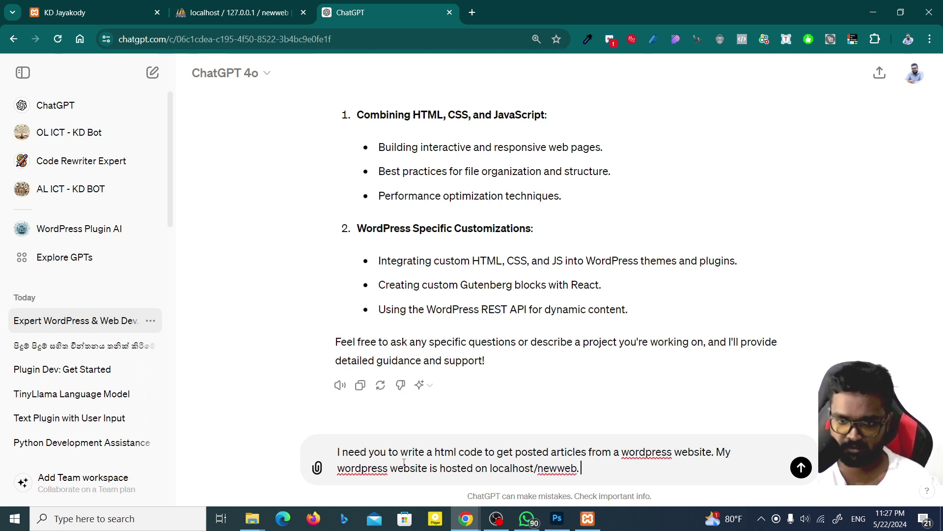
Add "I haven't installed any plugins. so" to the unsent message, correcting the misspelled word "plugins"
type(" I have")
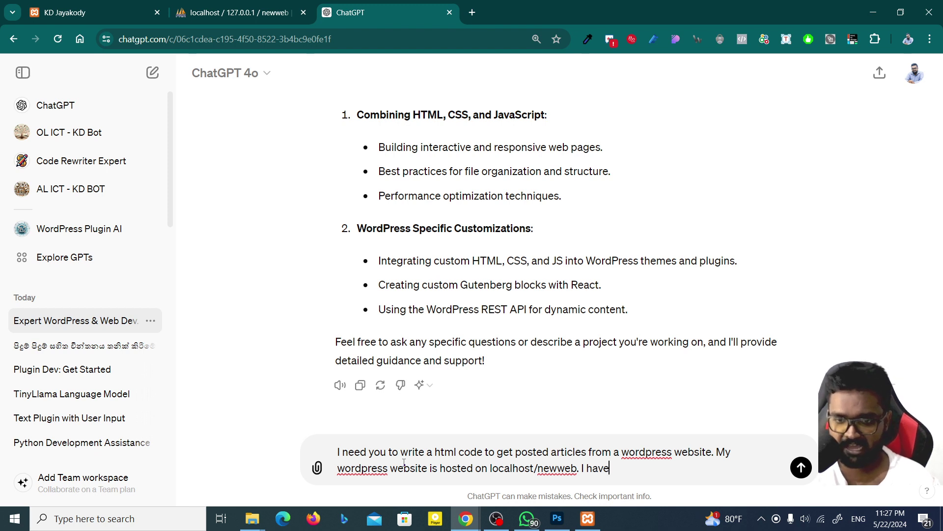
type("n't installed")
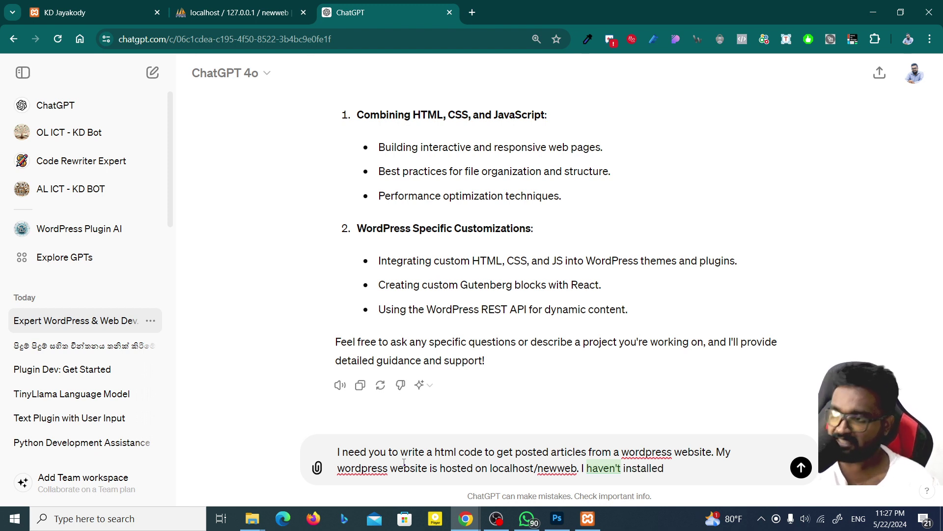
type(" a")
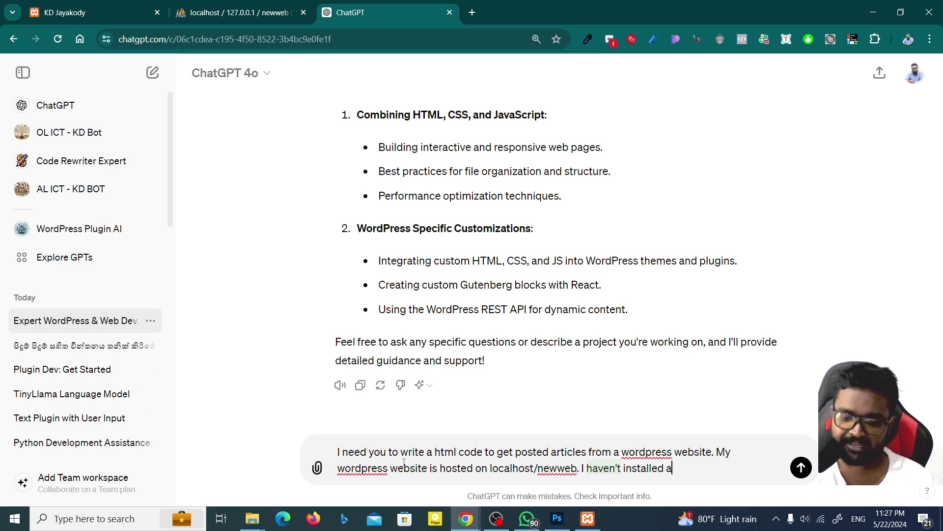
type("ny plugoins")
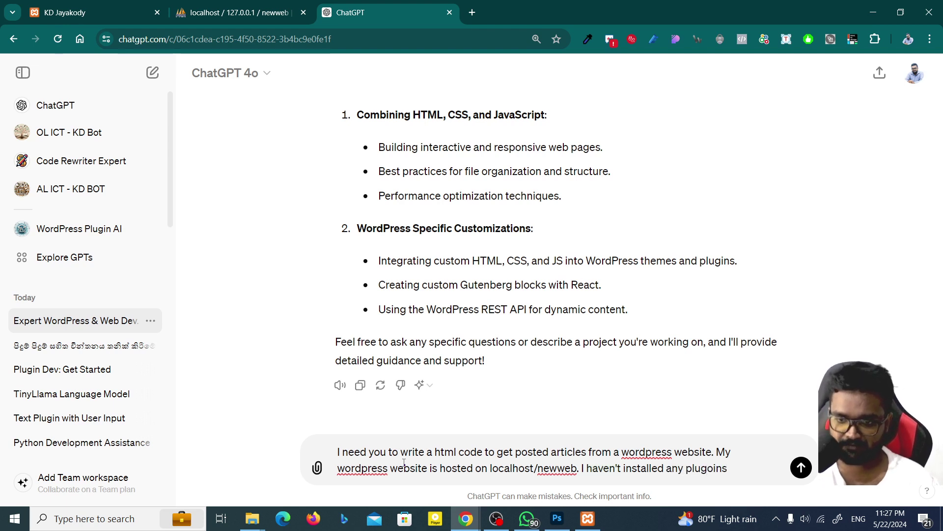
key("BackSpace")
key("BackSpace")
key("BackSpace")
key("BackSpace")
type("ins. so")
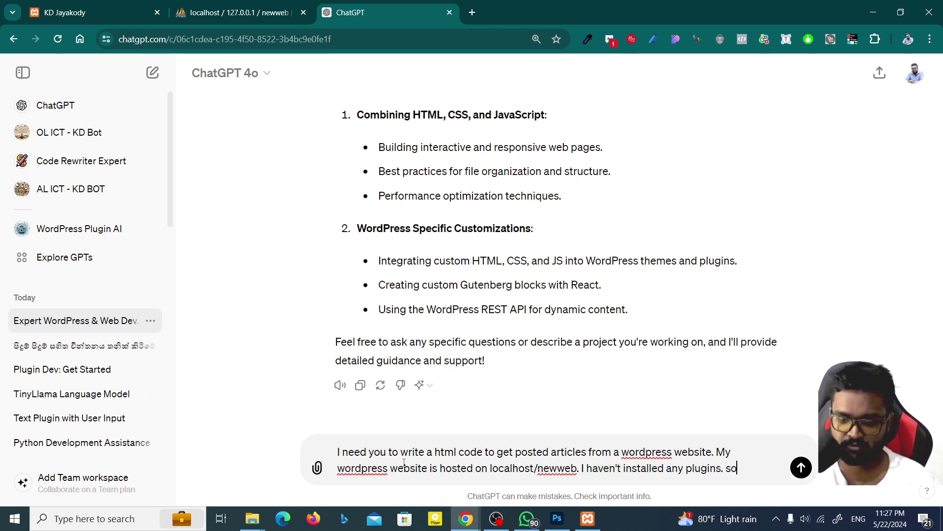
Complete the message with "you have to guide me from the beginning how can i do that" and send it to ChatGPT
type(" you have to ")
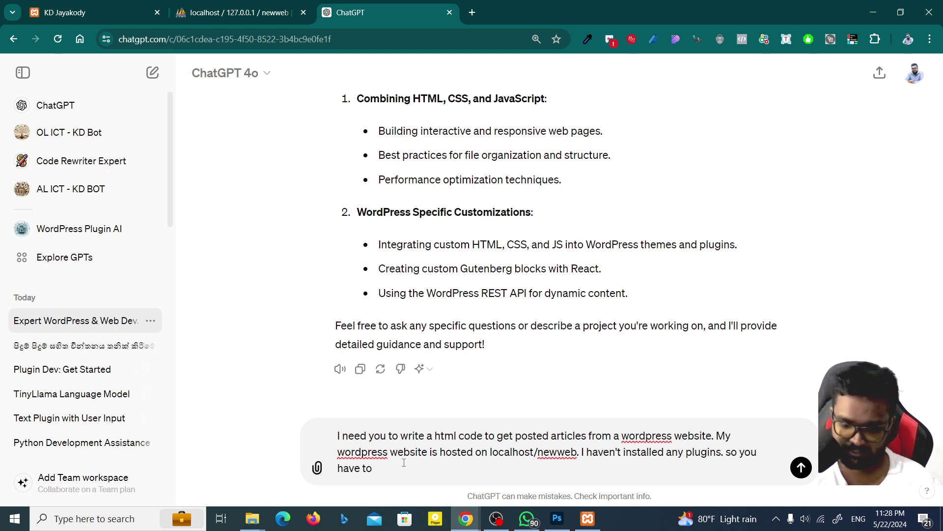
type("guide me from the")
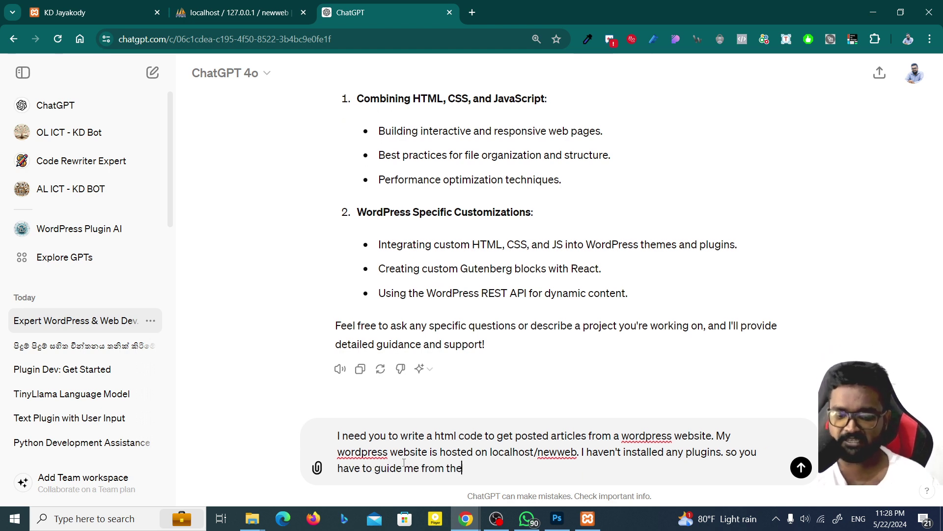
type(" beginning how c")
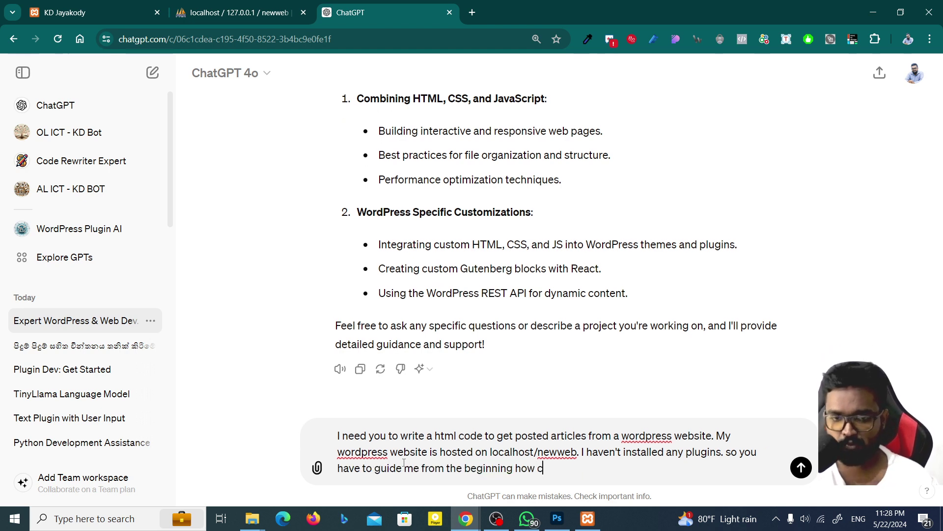
type("an i do that")
key("Return")
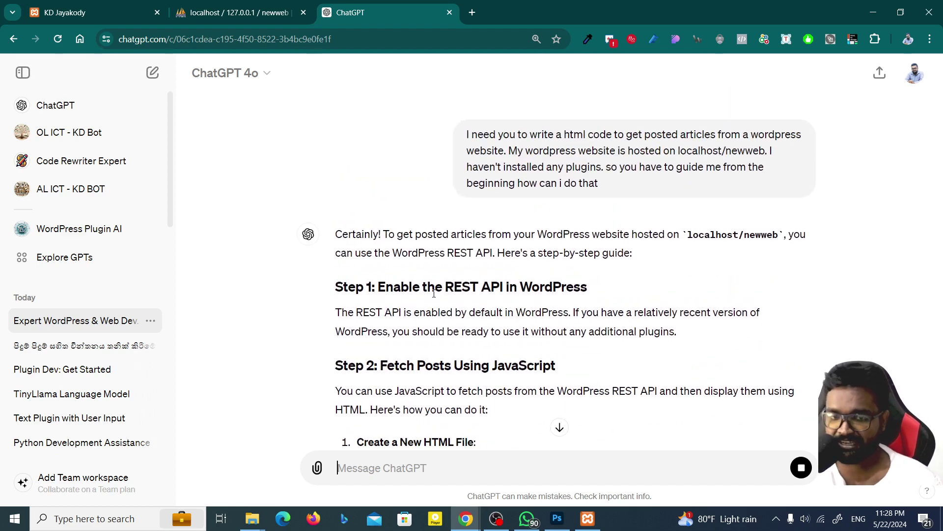
Read Step 1 of ChatGPT's reply about the REST API and look over the newweb database tables and site home page
left_click_drag(355, 312, 535, 312)
left_click(550, 308)
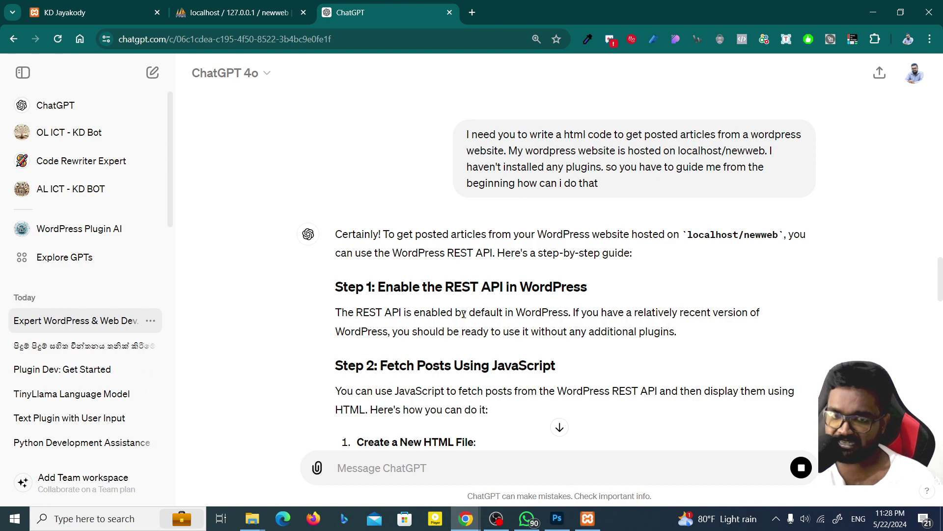
key("ctrl+Tab")
left_click(217, 20)
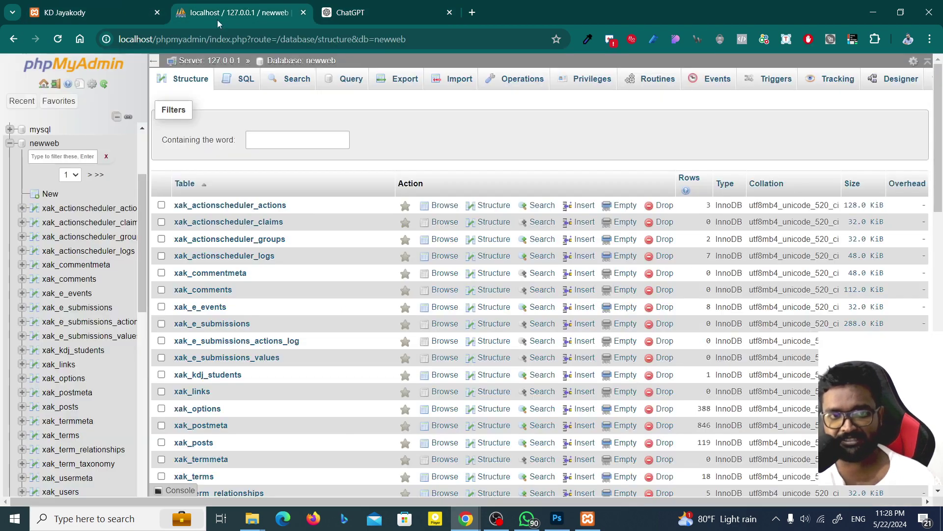
key("ctrl+shift+Tab")
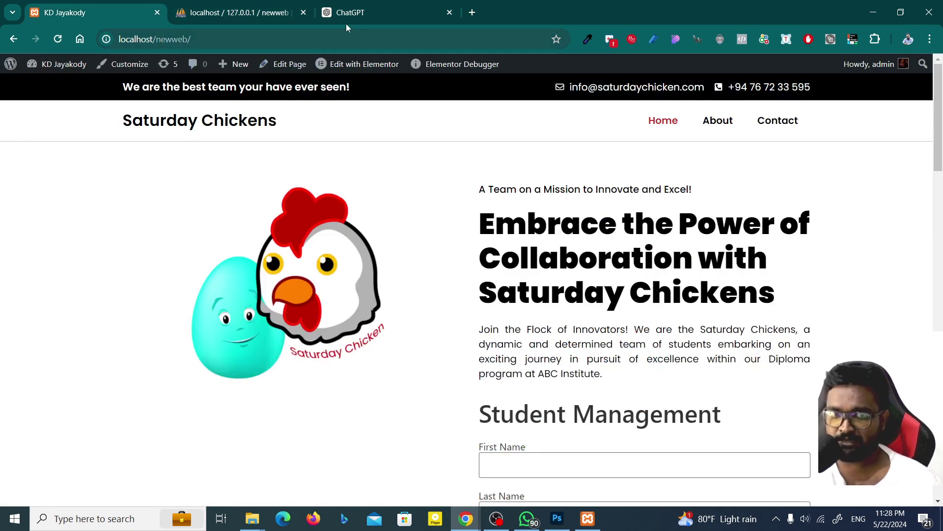
left_click(376, 12)
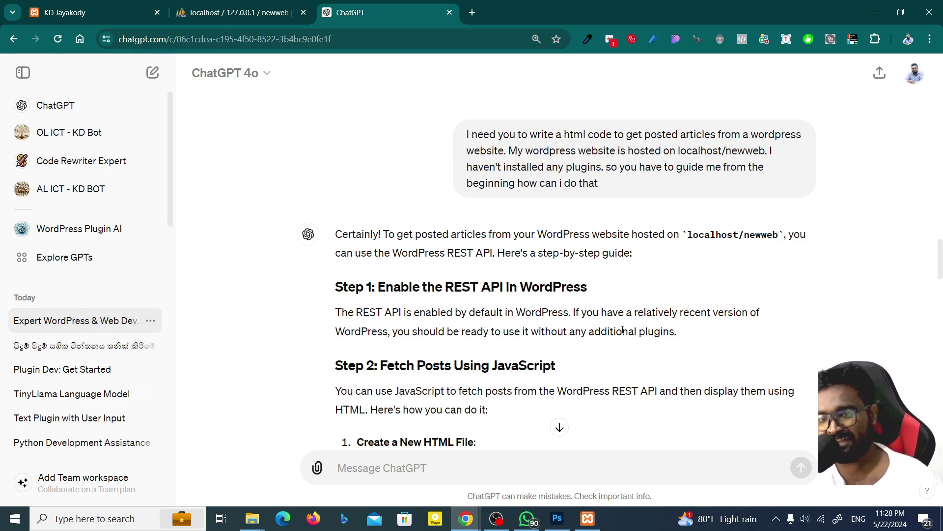
Read Steps 1 and 2 of the guide up to creating index.html, and glance at the open HTMLAPI folder
left_click_drag(451, 289, 503, 287)
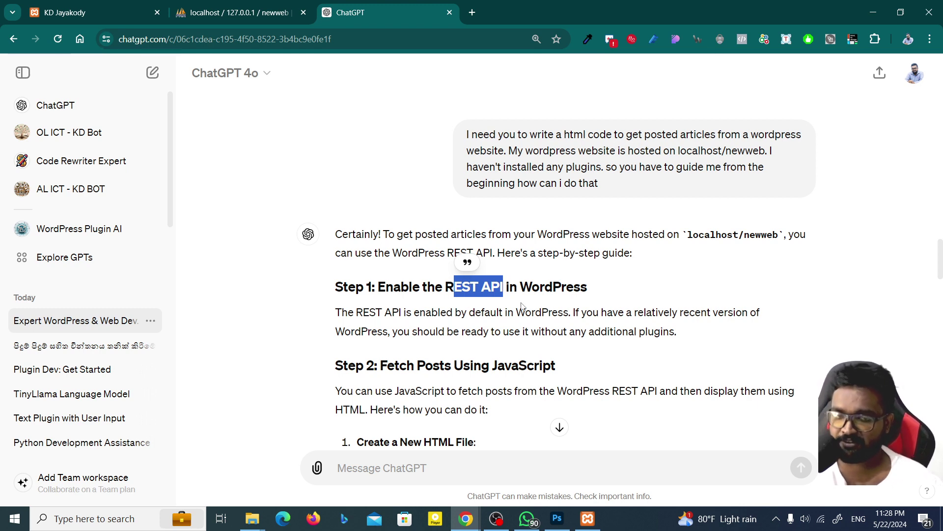
left_click(463, 457)
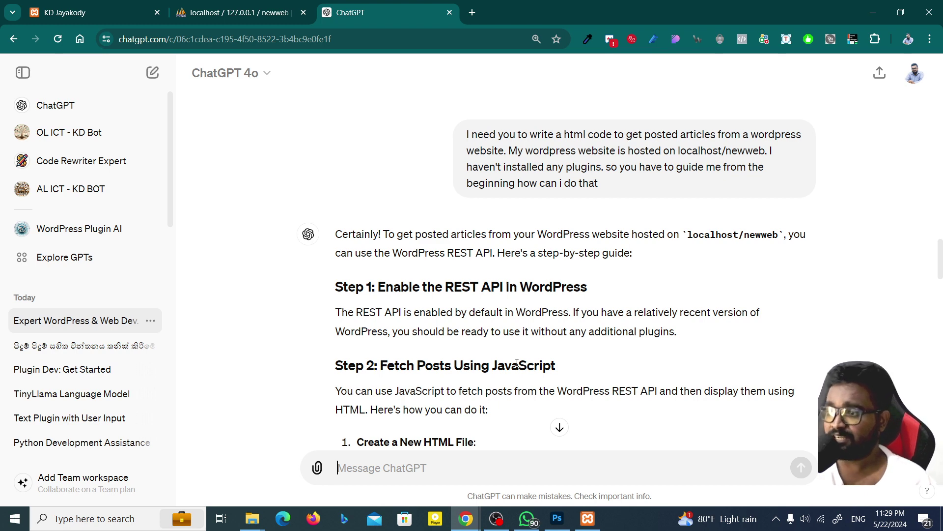
scroll(517, 363, "down", 3)
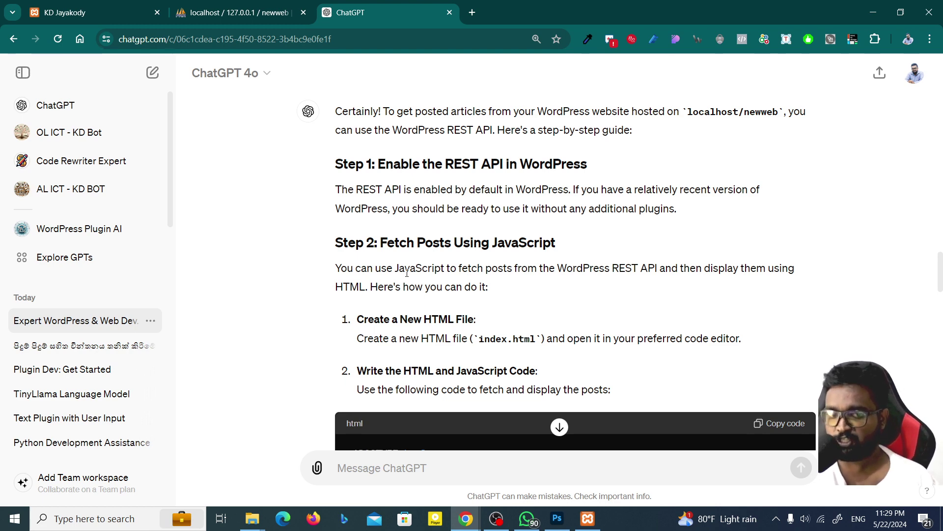
scroll(407, 272, "down", 3)
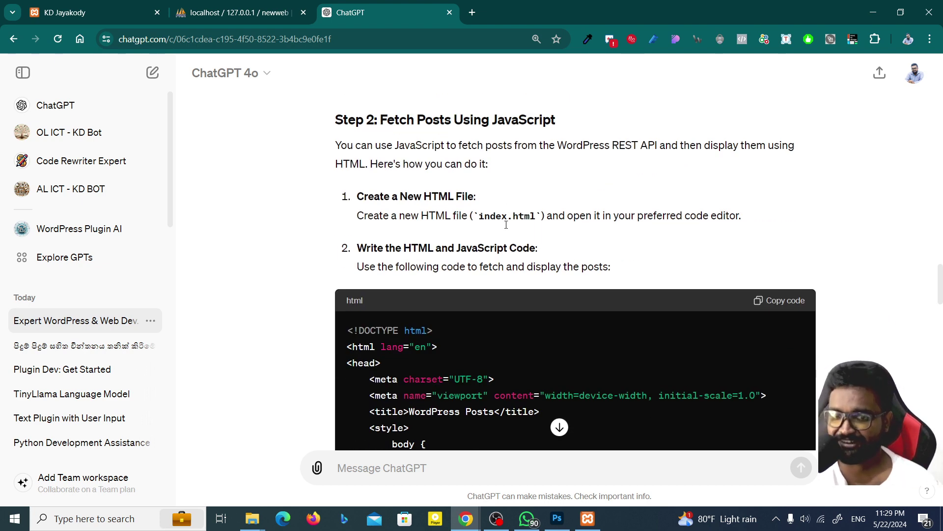
left_click(252, 519)
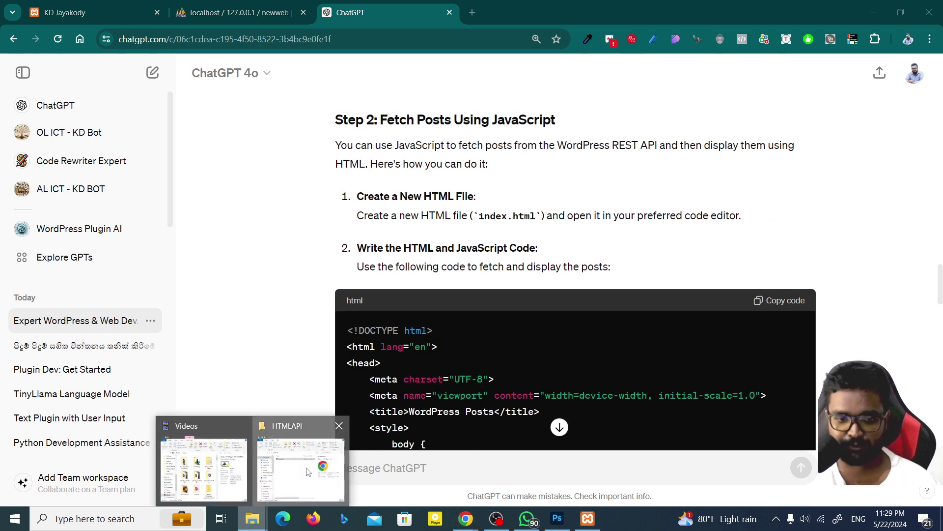
left_click(289, 489)
key("alt+Tab")
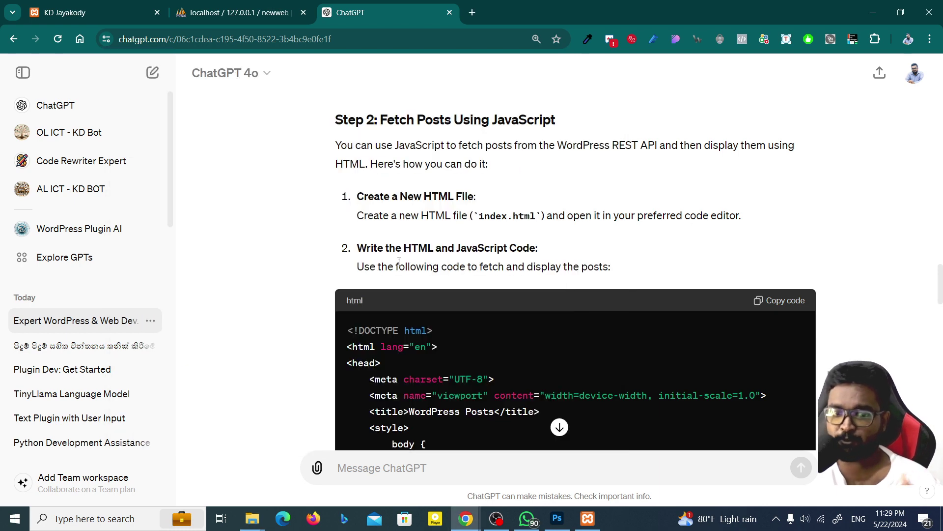
Review the generated HTML code, from its style rules to the script that fetches and displays the posts
scroll(398, 261, "down", 6)
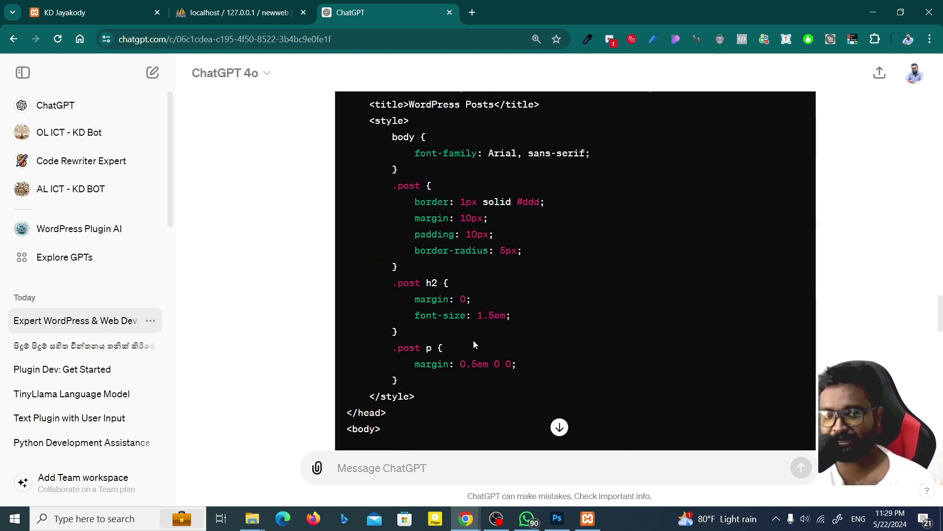
scroll(473, 339, "down", 6)
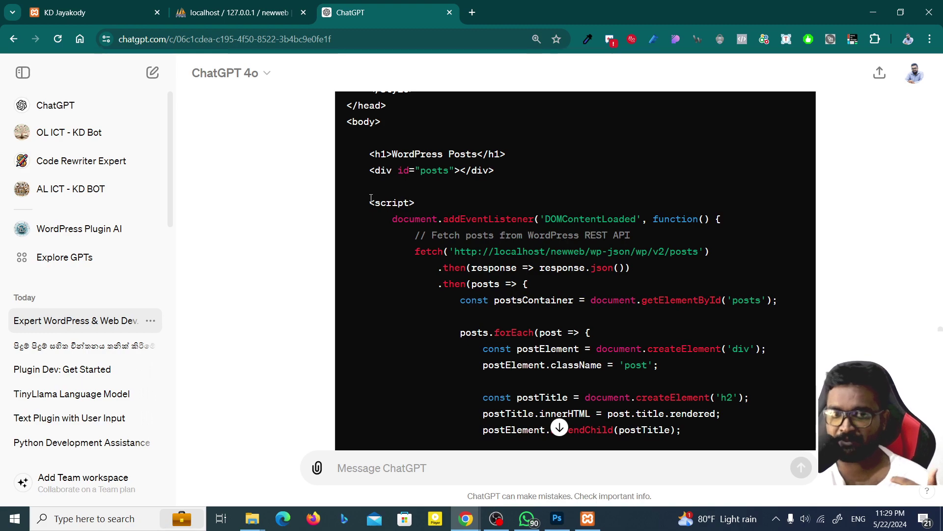
left_click_drag(370, 198, 634, 235)
scroll(558, 425, "down", 5)
left_click_drag(421, 339, 380, 225)
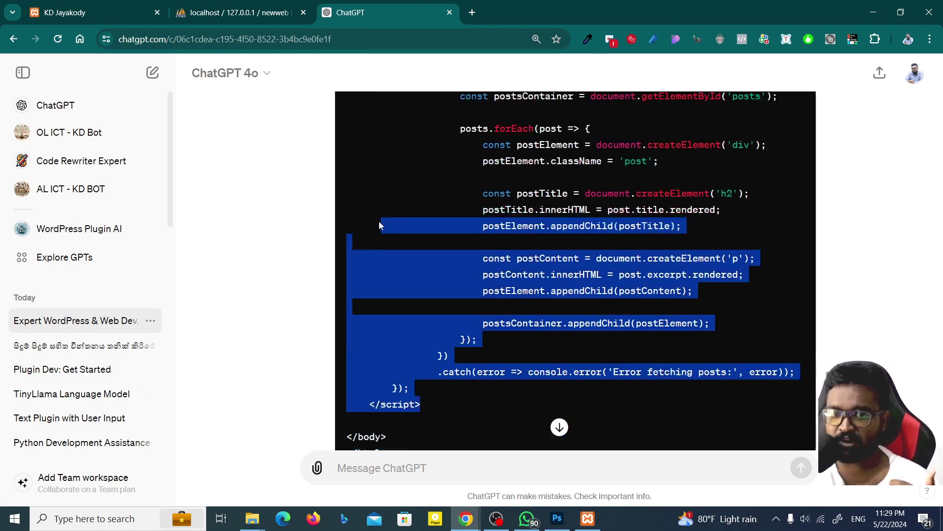
left_click(380, 225)
scroll(383, 212, "up", 5)
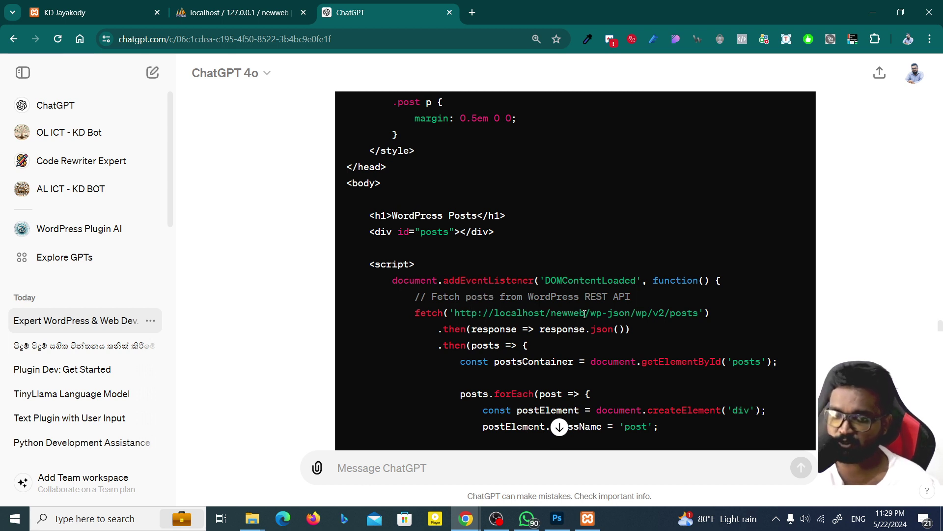
left_click_drag(455, 313, 699, 313)
key("ctrl+c")
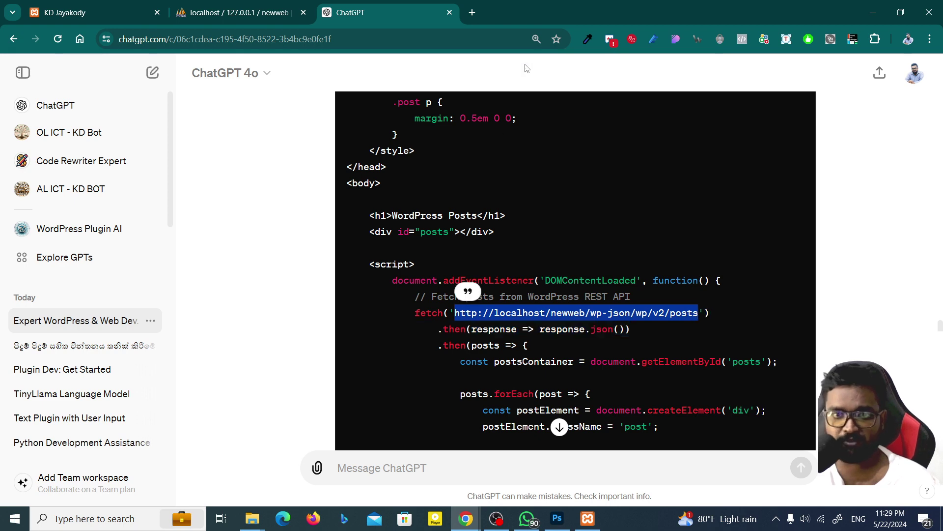
left_click(471, 12)
key("ctrl+v")
key("Return")
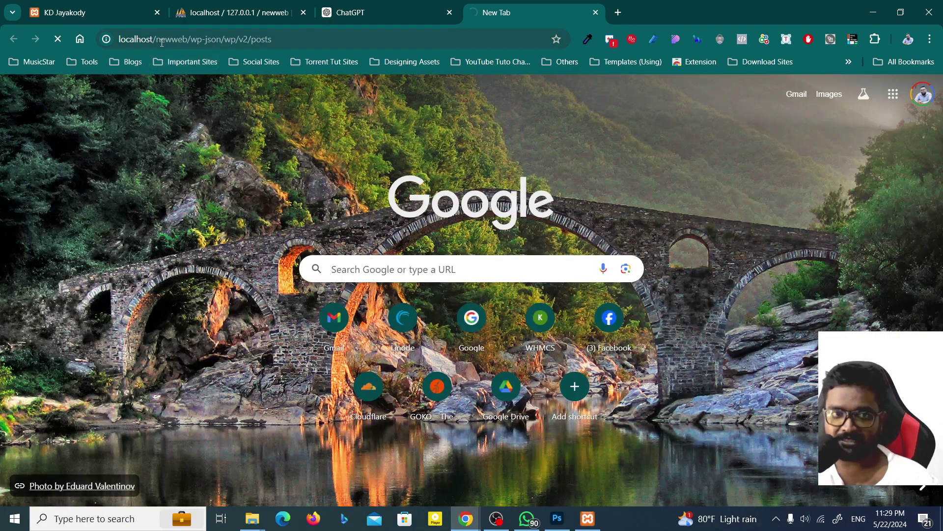
left_click(76, 5)
left_click(554, 6)
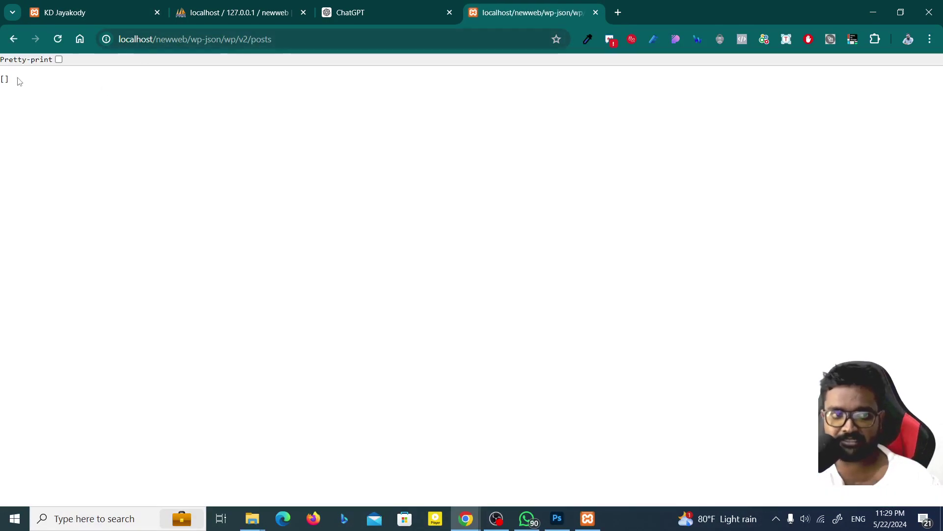
left_click_drag(18, 81, 5, 80)
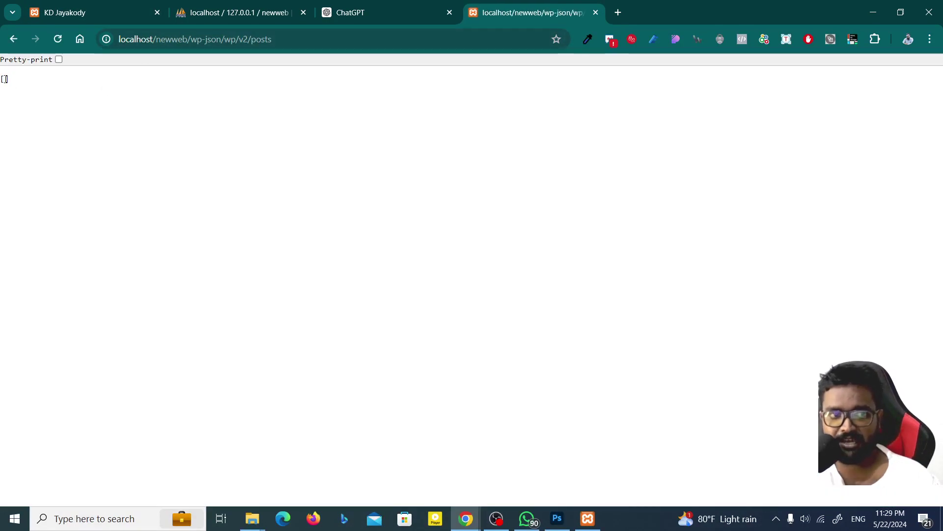
Open the newweb site's WordPress dashboard and its Posts list, and compare the list with the REST API response
left_click(76, 5)
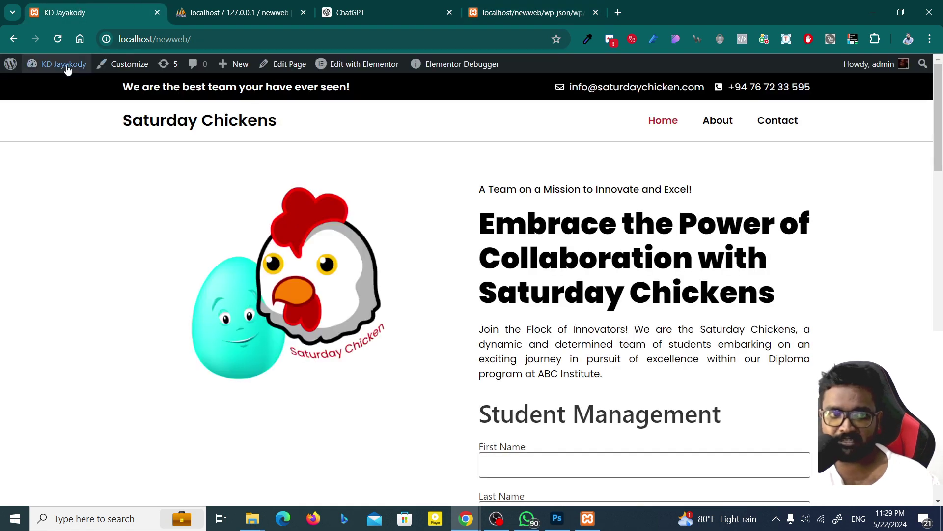
mouse_move(57, 63)
left_click(49, 85)
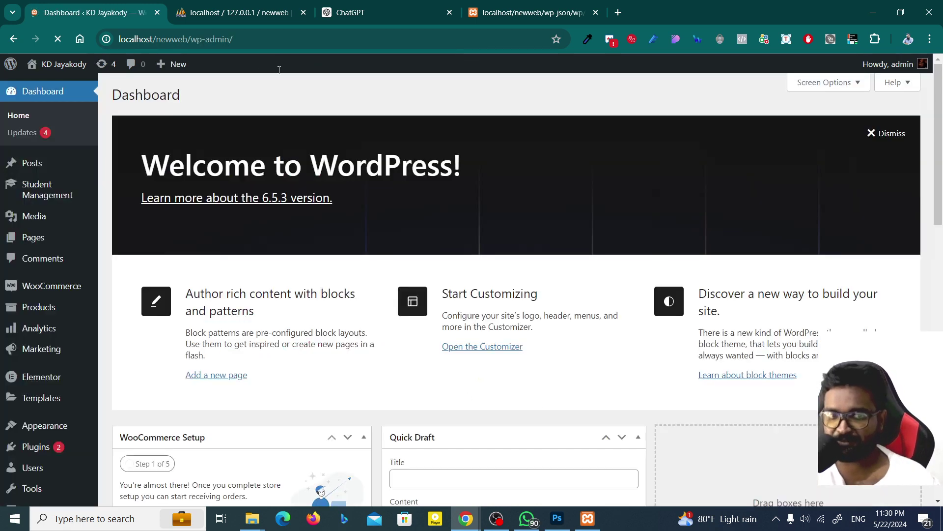
left_click(59, 164)
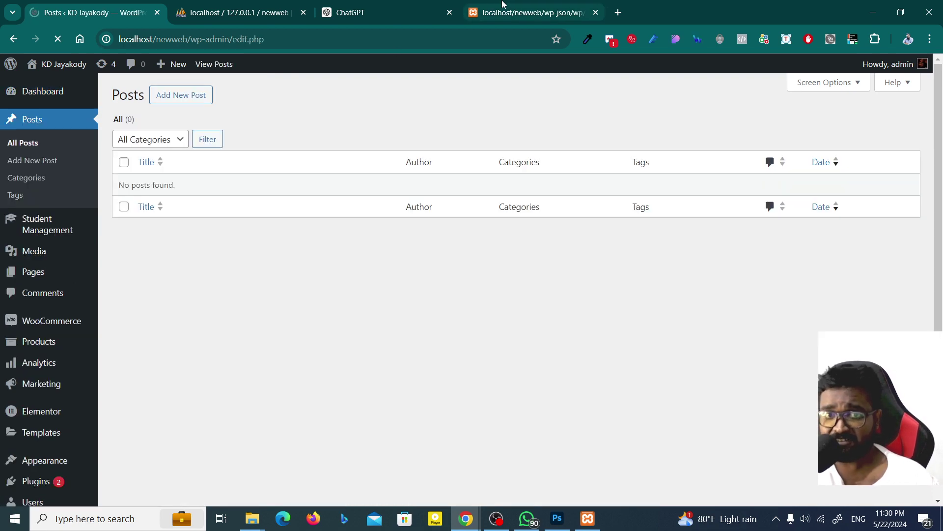
left_click(502, 4)
key("ctrl+1")
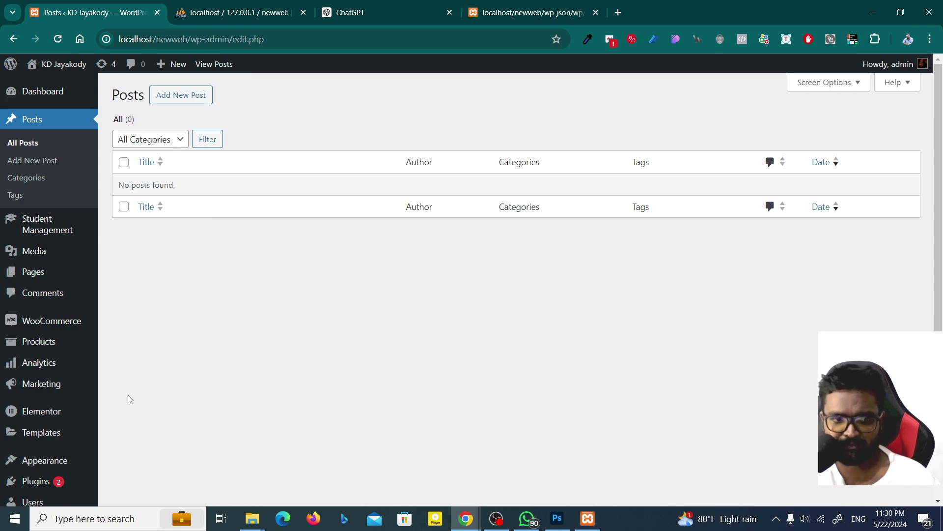
Open the WordPress Import tools page for the newweb site
scroll(40, 408, "down", 2)
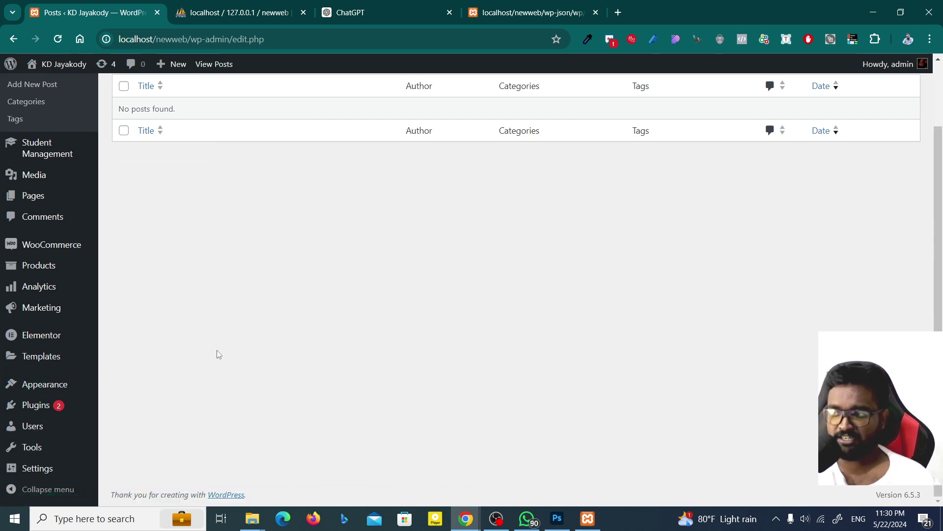
mouse_move(47, 409)
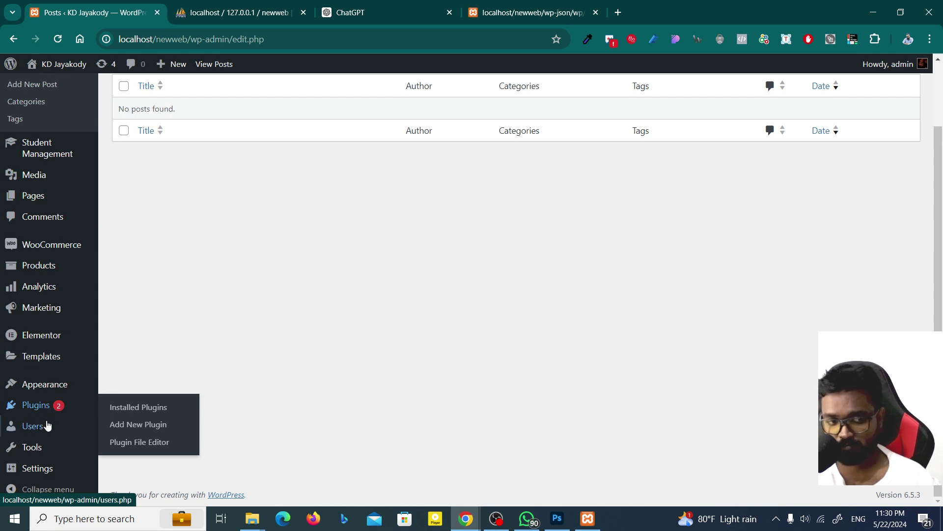
mouse_move(44, 463)
mouse_move(33, 448)
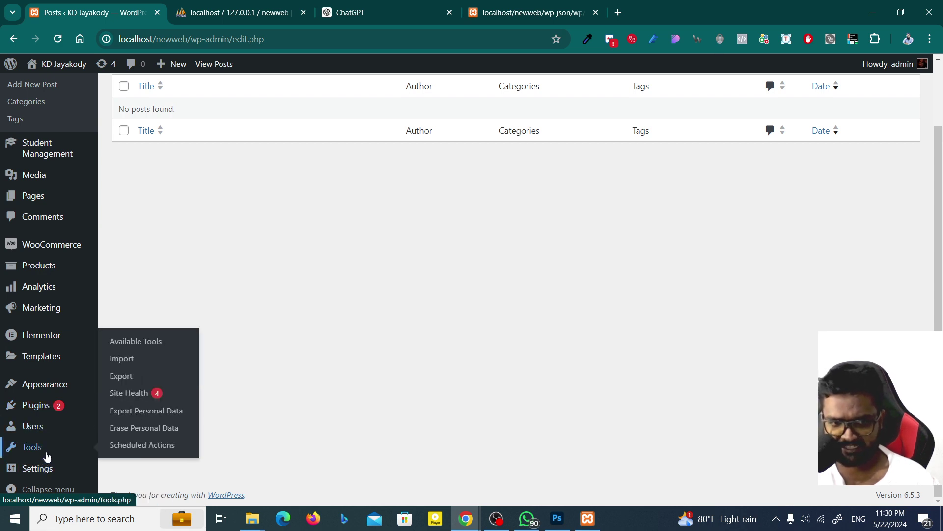
left_click(137, 361)
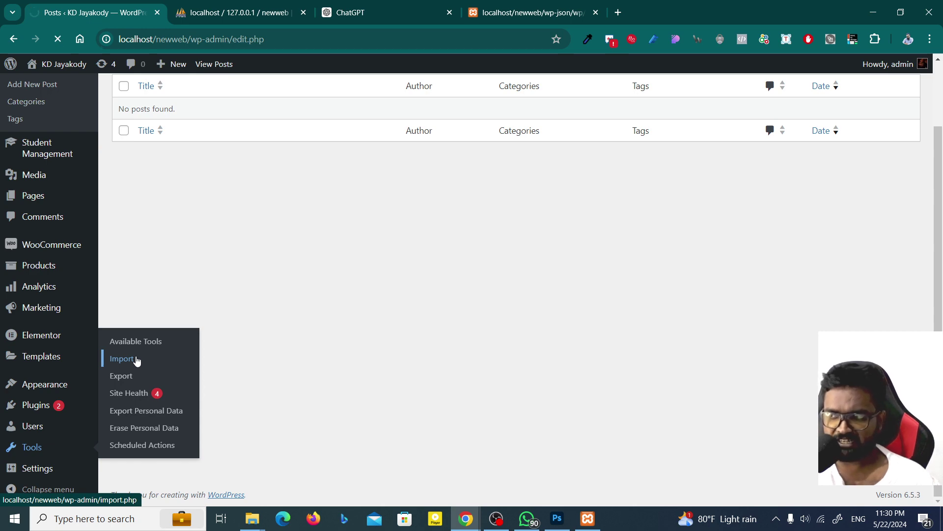
Install the WordPress importer from the list of import tools and run it
scroll(129, 373, "down", 3)
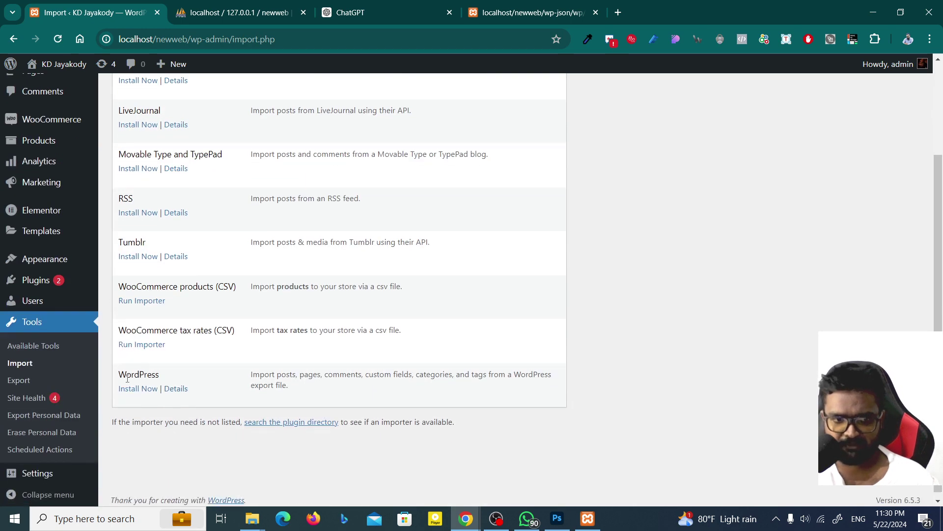
scroll(132, 300, "up", 1)
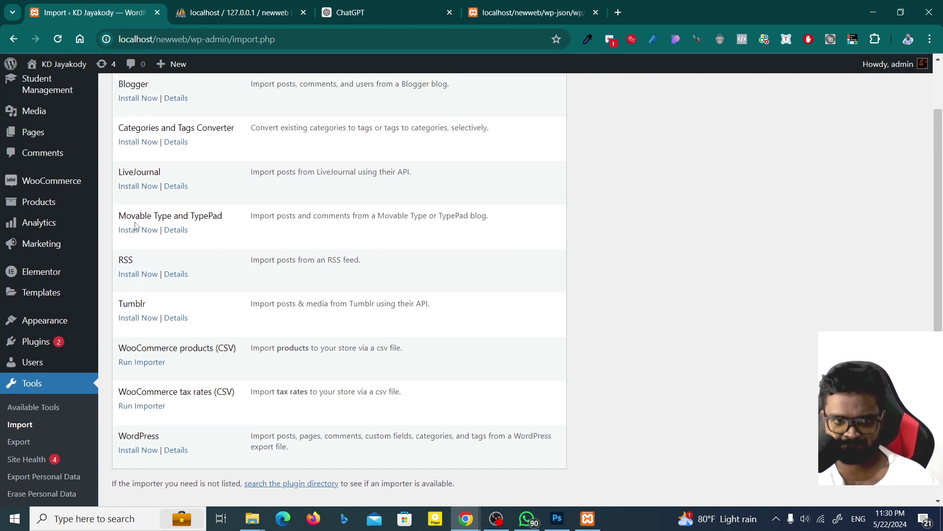
scroll(135, 226, "up", 1)
scroll(139, 176, "down", 2)
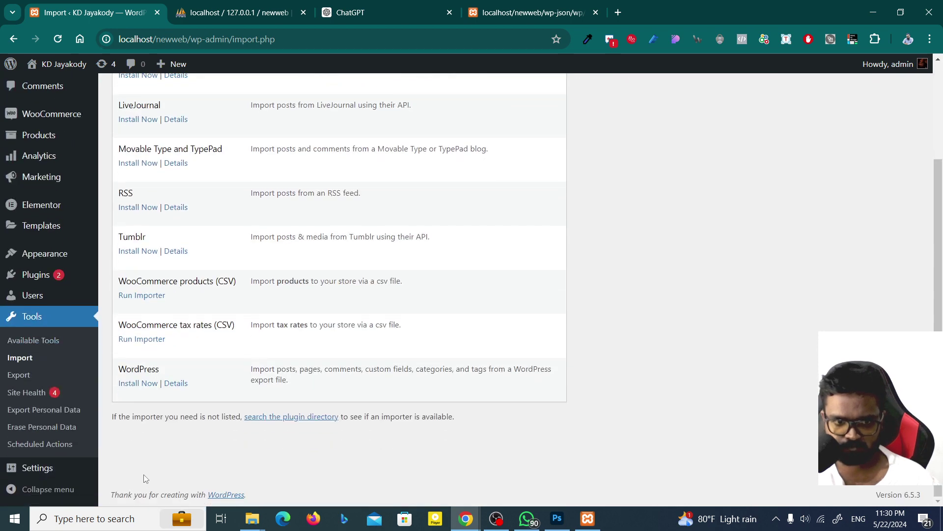
left_click(131, 384)
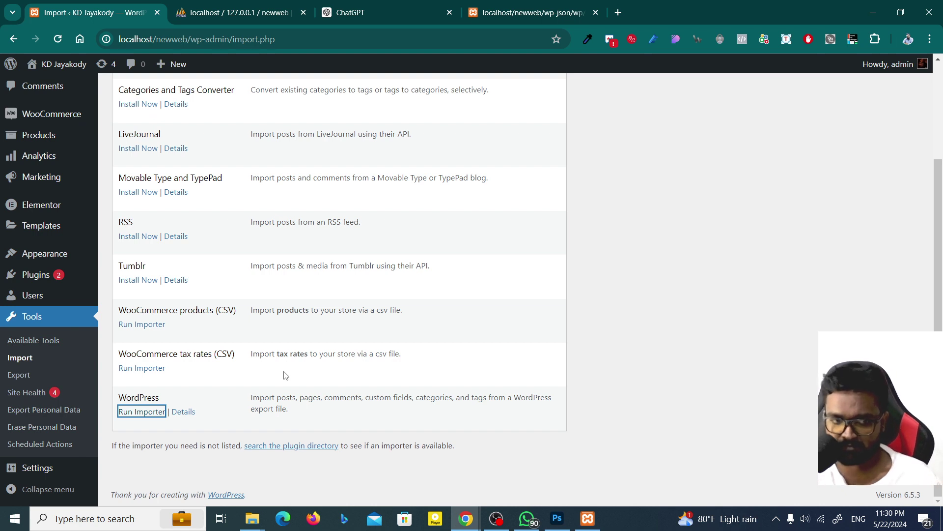
left_click(160, 411)
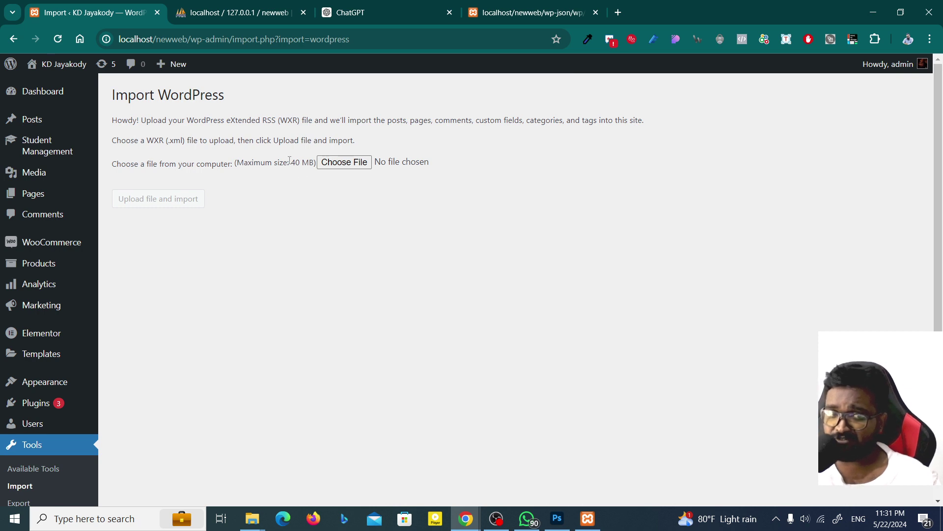
double_click(297, 162)
left_click_drag(305, 161, 315, 162)
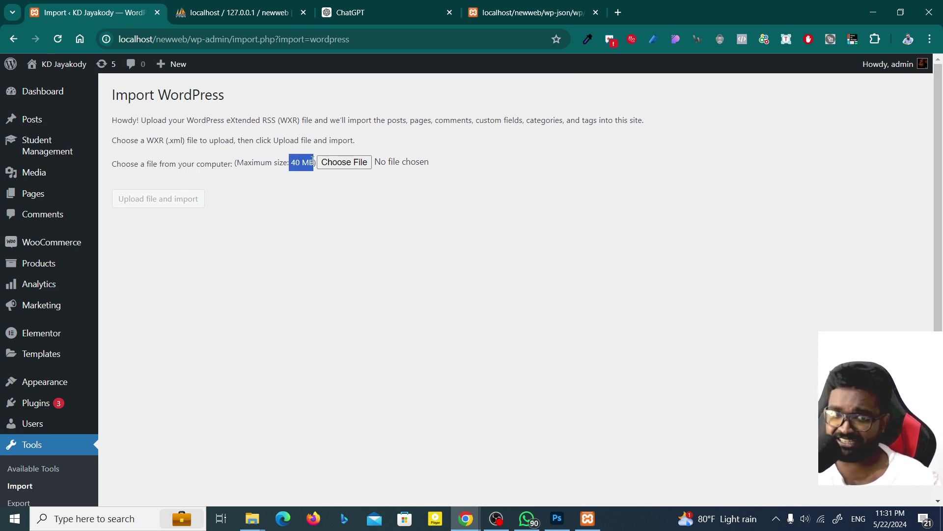
left_click(287, 165)
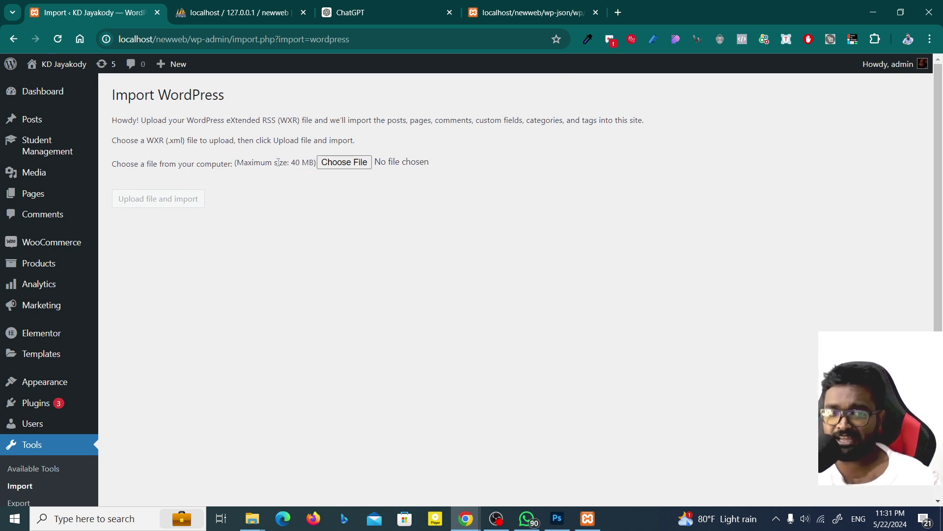
left_click(366, 164)
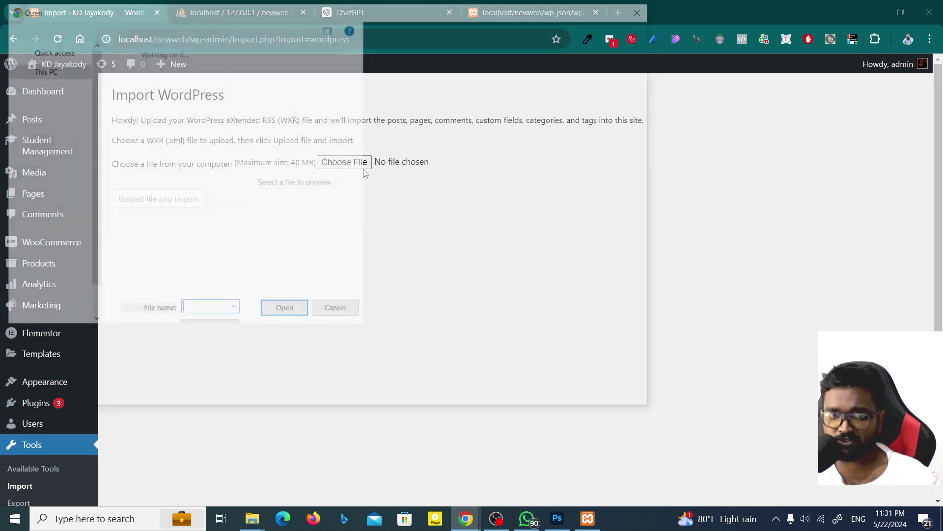
scroll(185, 232, "down", 5)
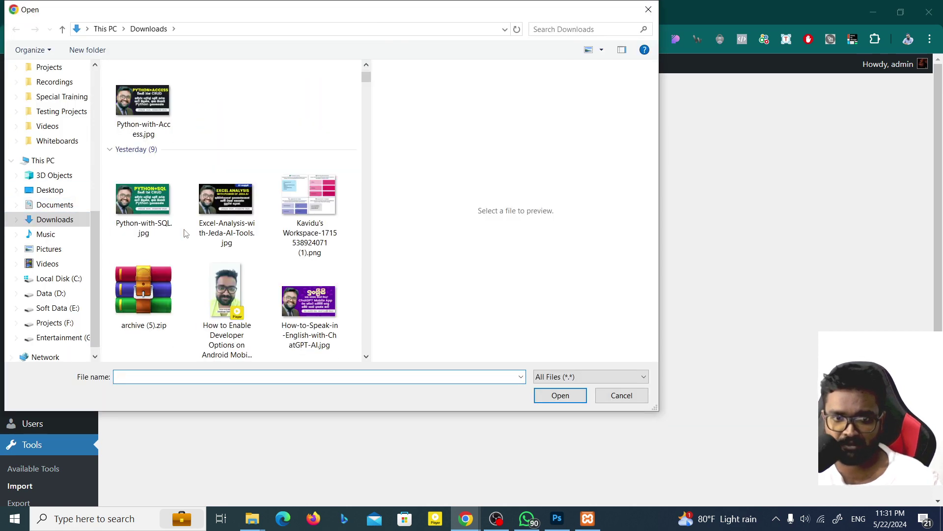
scroll(162, 152, "up", 1)
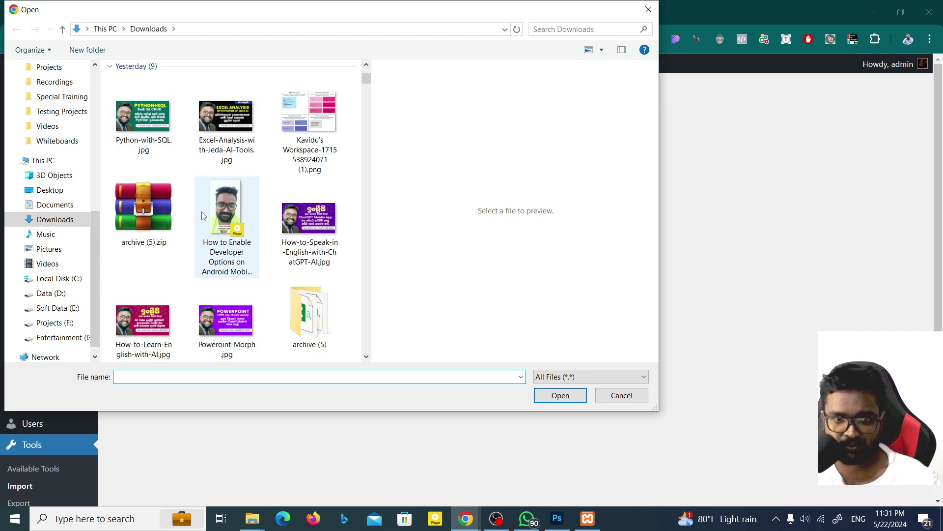
scroll(287, 286, "down", 1)
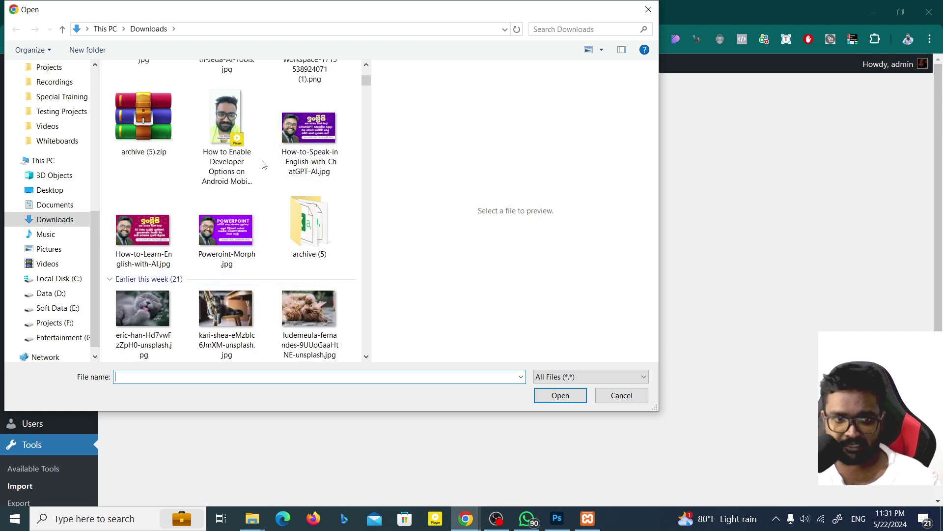
key("Escape")
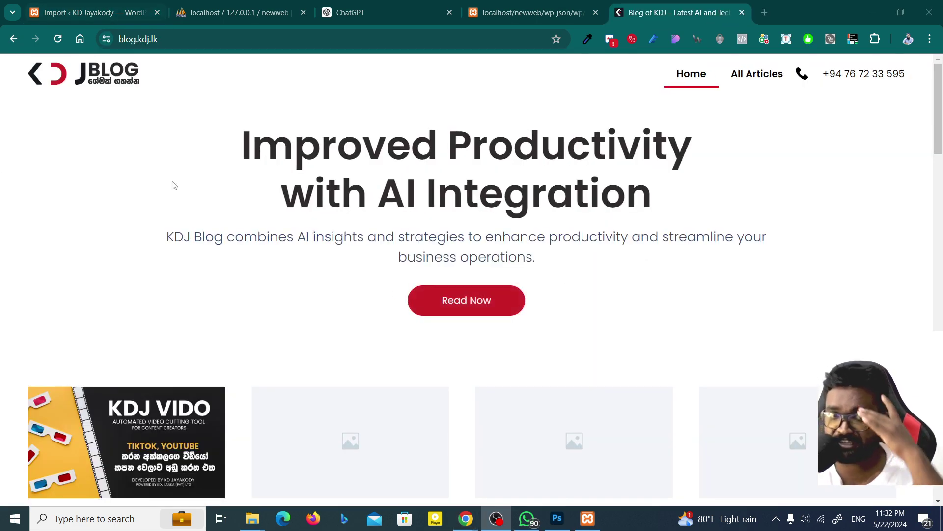
Look through the posts on the blog.kdj.lk home page and open the article Macro To Generate Sheets Automatically!
scroll(172, 184, "down", 6)
scroll(228, 309, "up", 5)
scroll(358, 297, "down", 6)
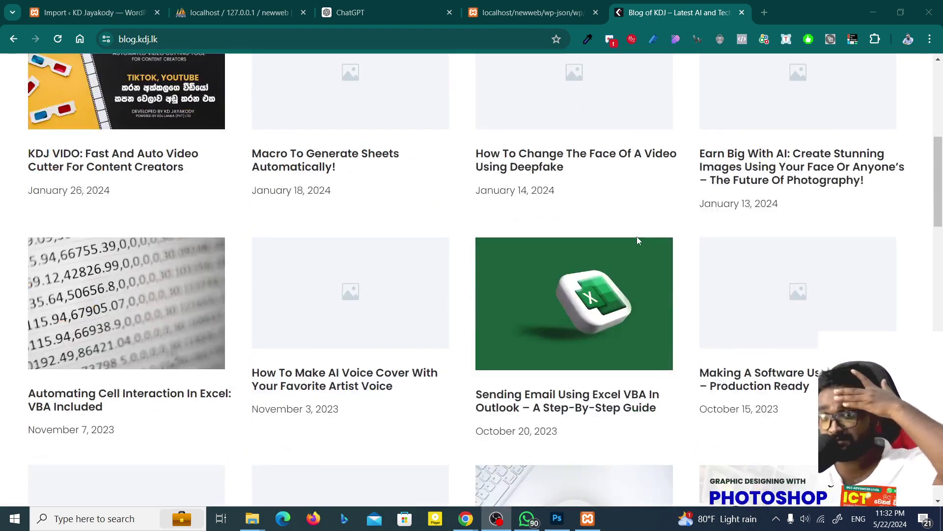
scroll(637, 240, "down", 8)
scroll(637, 268, "up", 16)
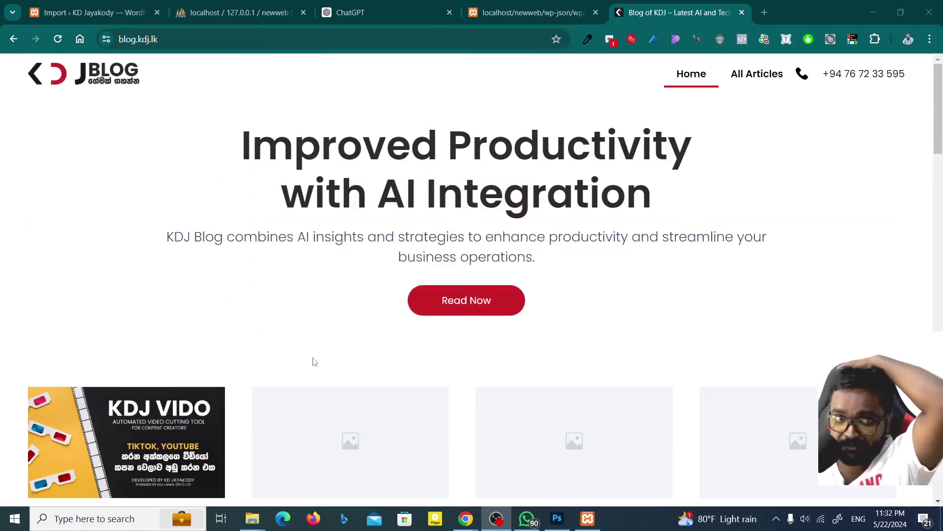
scroll(316, 344, "down", 3)
left_click(324, 297)
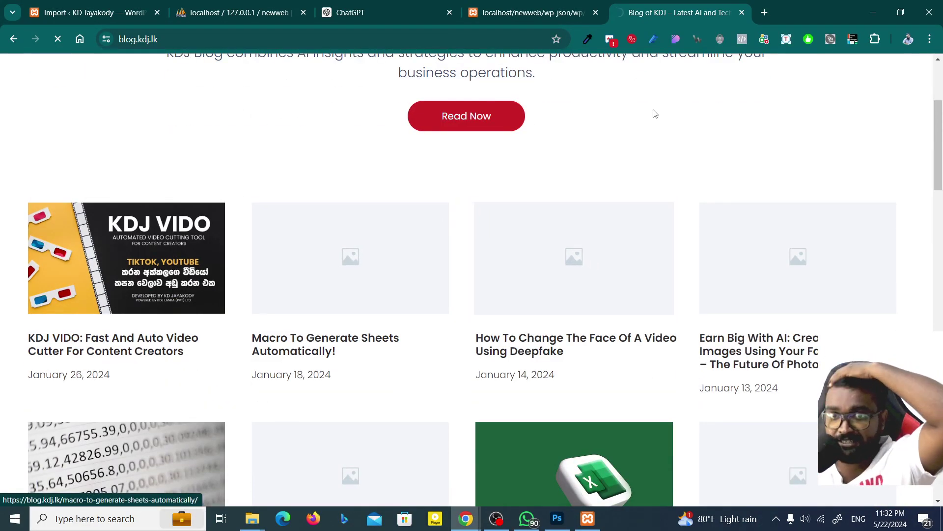
scroll(437, 290, "down", 4)
scroll(440, 293, "up", 4)
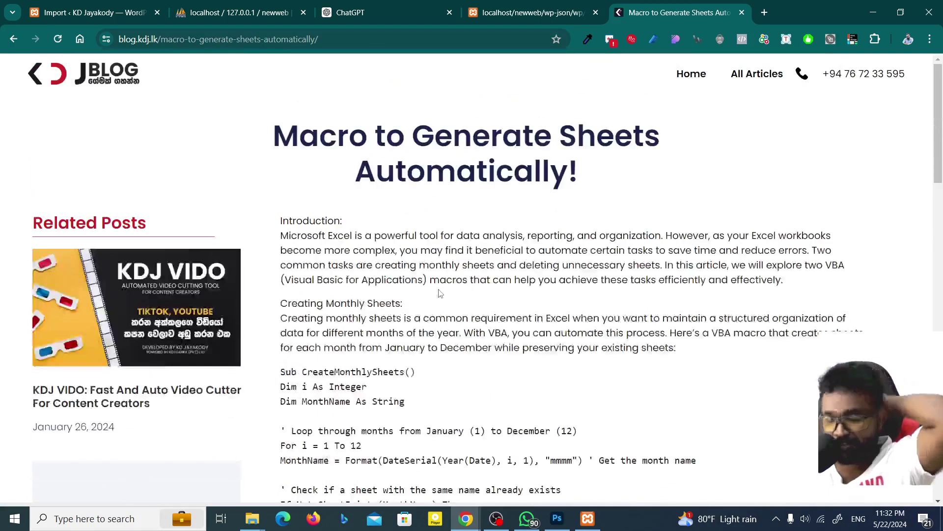
View the blog's list of all articles, return to its home page to review the posts, and close the blog
left_click(746, 84)
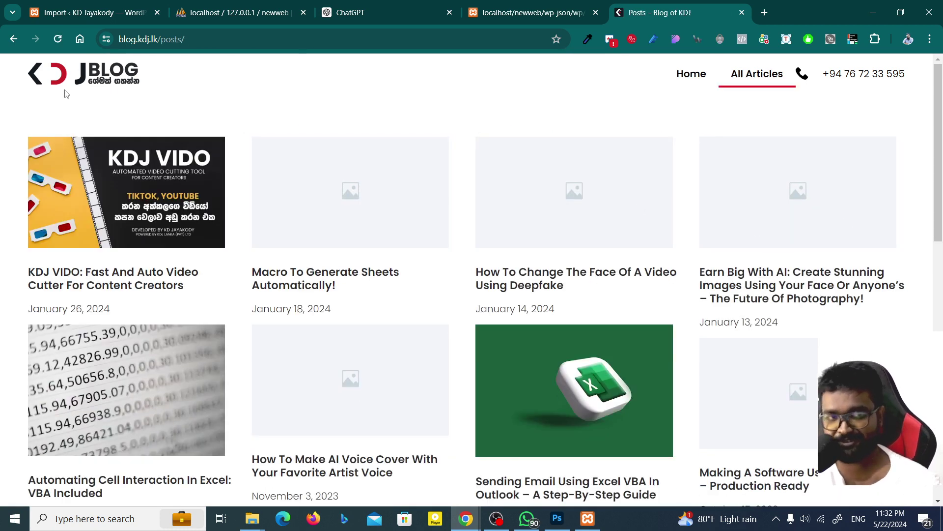
left_click(110, 95)
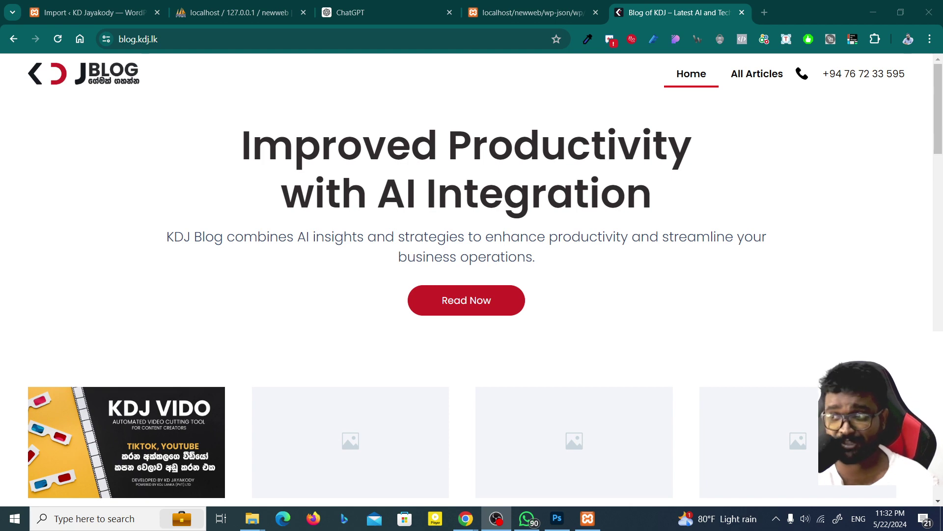
scroll(631, 248, "down", 5)
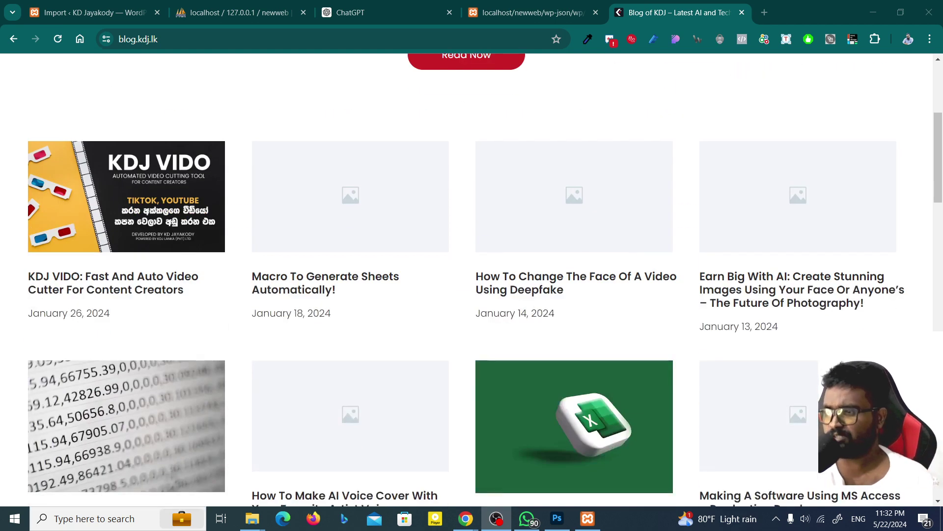
scroll(579, 258, "up", 5)
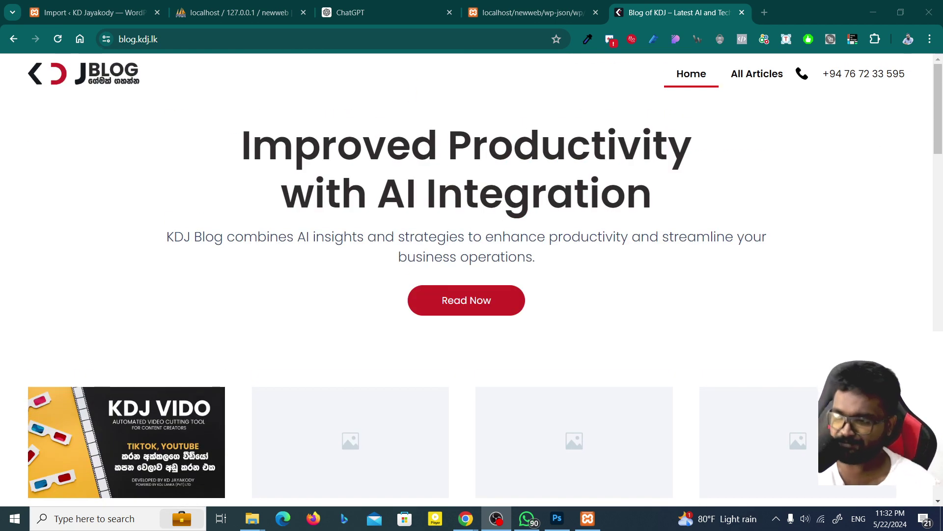
key("ctrl+w")
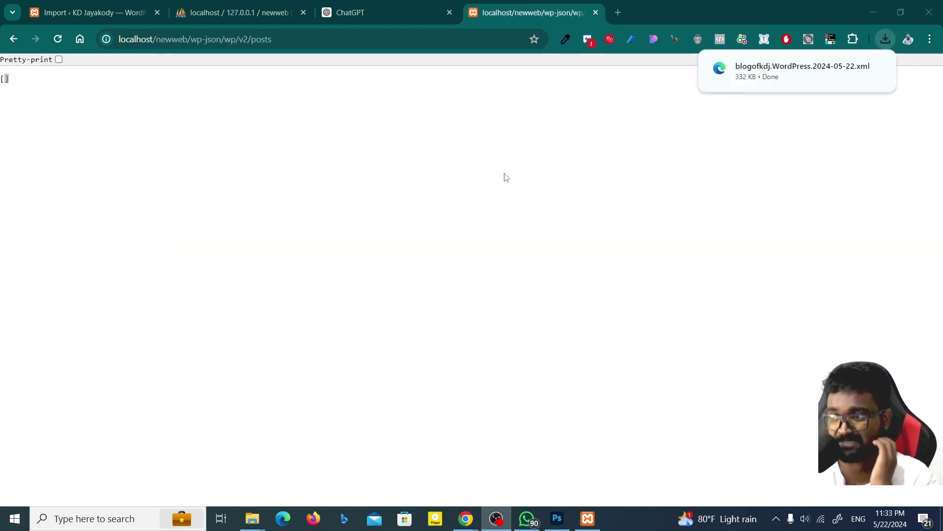
Choose blogofkdj.WordPress.2024-05-22.xml from Downloads as the WordPress import file and upload it to the newweb site
left_click(148, 11)
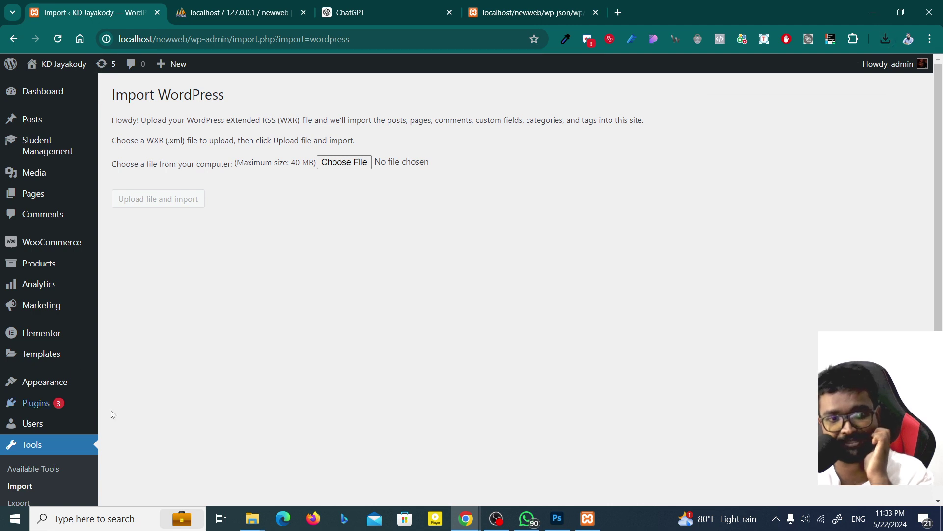
scroll(81, 442, "down", 3)
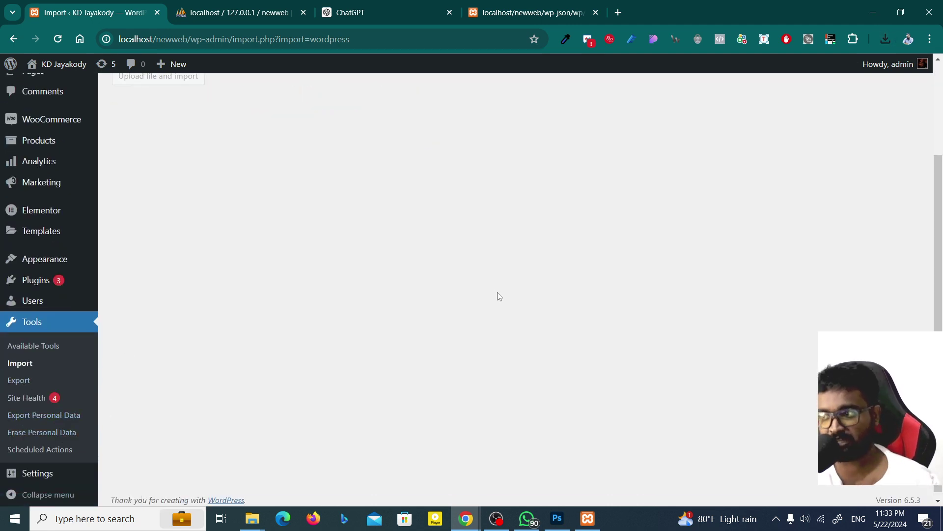
scroll(142, 357, "up", 3)
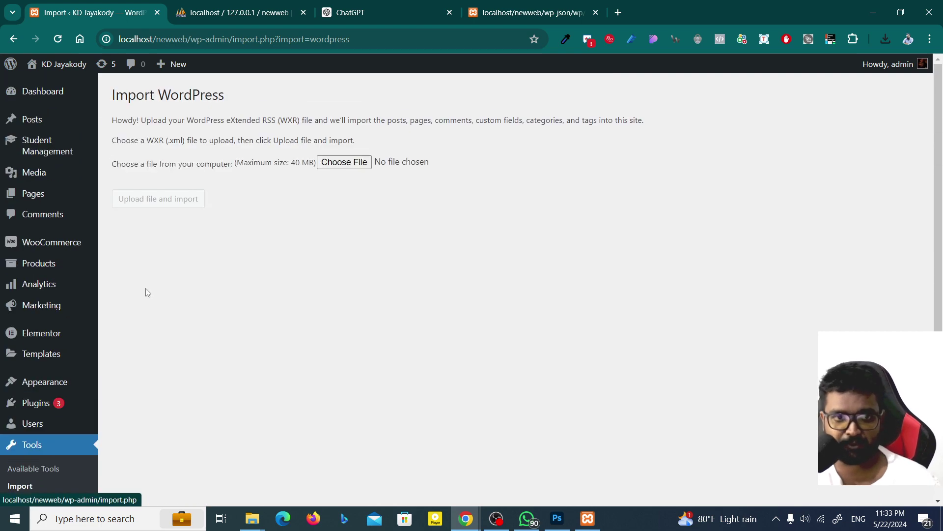
left_click(357, 164)
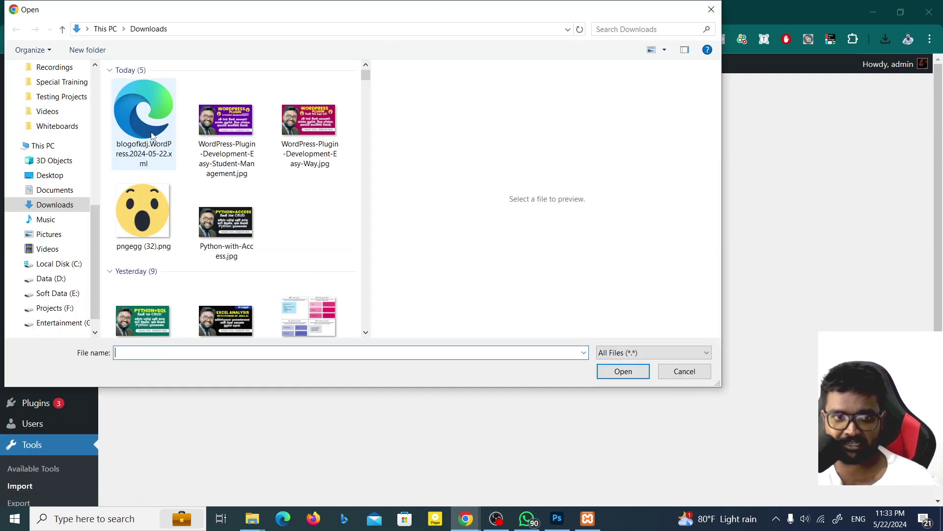
left_click(153, 133)
double_click(153, 123)
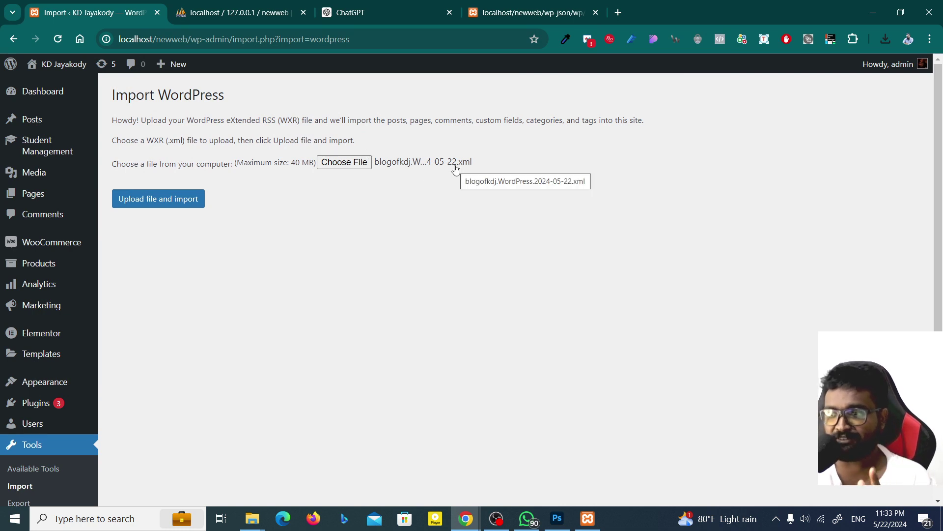
left_click(169, 201)
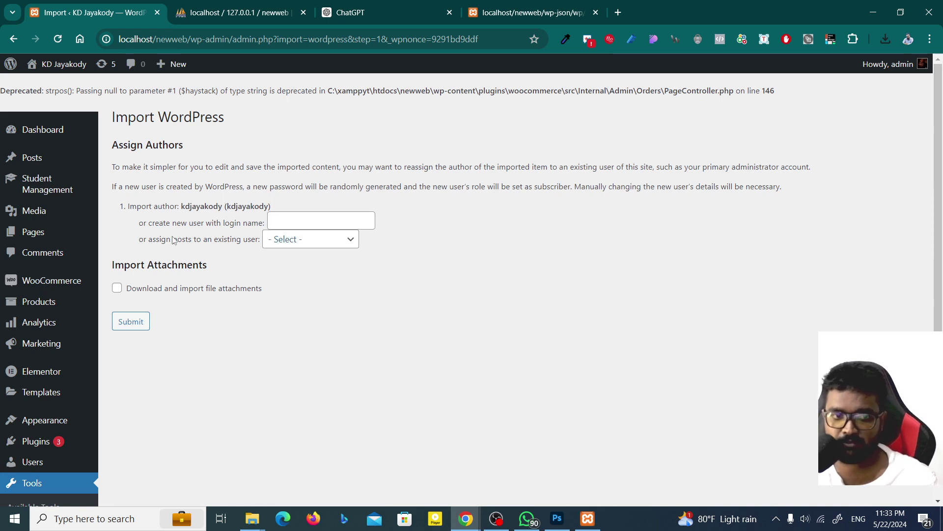
Assign the imported posts to the existing user admin, include downloading file attachments, and submit the import
left_click(319, 246)
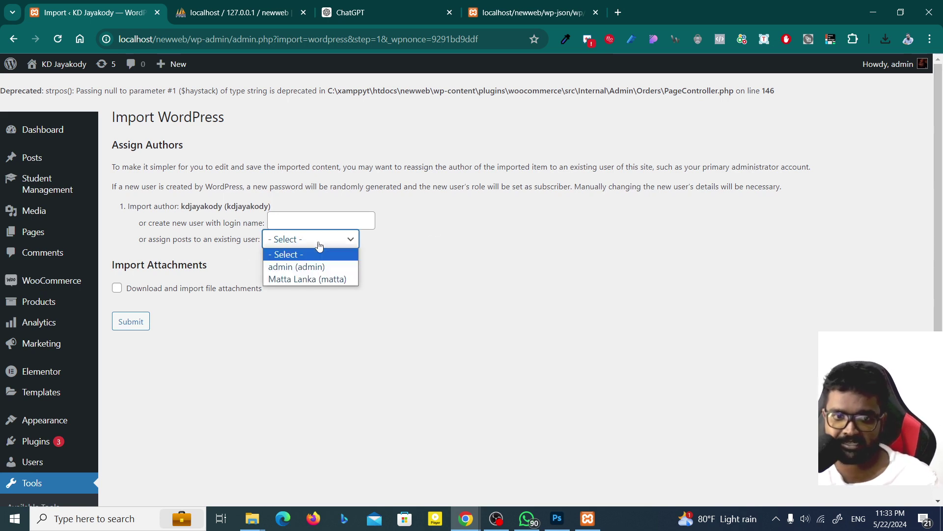
left_click(312, 264)
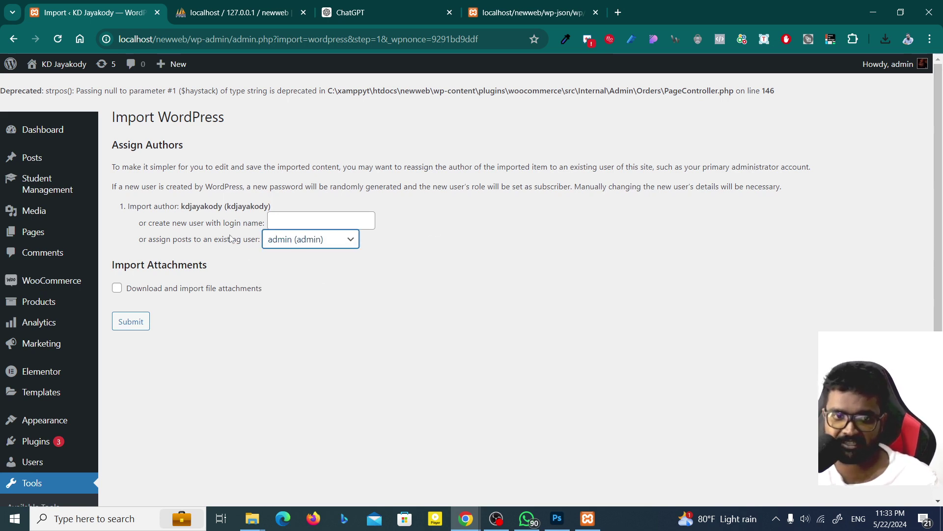
left_click(143, 290)
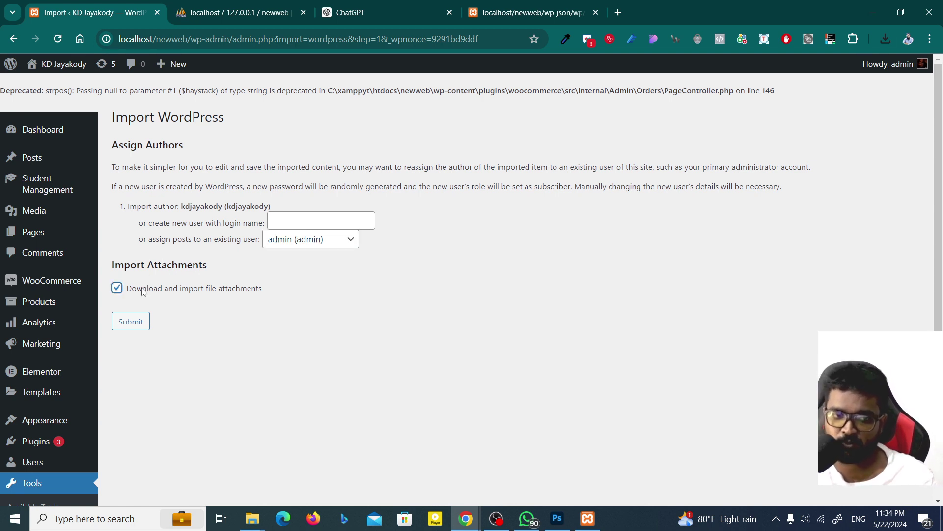
left_click(130, 320)
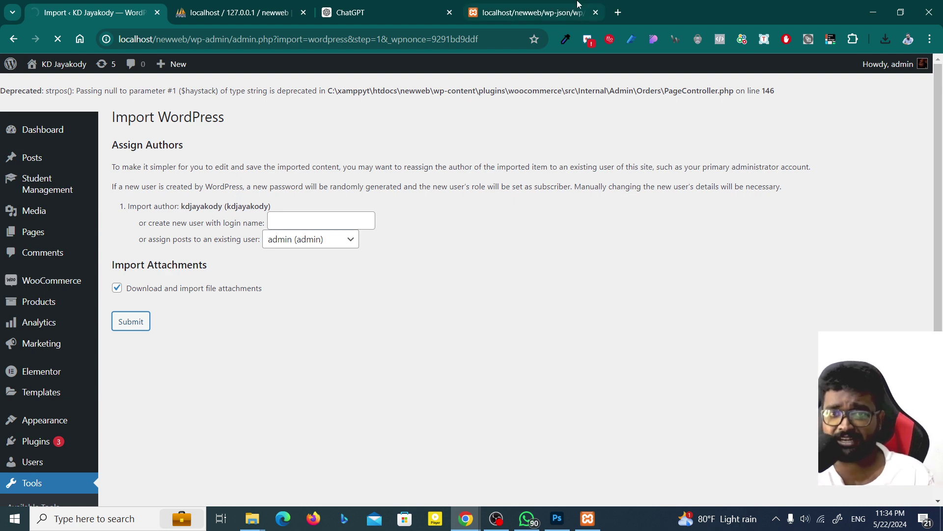
Switch to the ChatGPT conversation that contains the generated REST API code
key("ctrl+4")
key("ctrl+1")
key("ctrl+3")
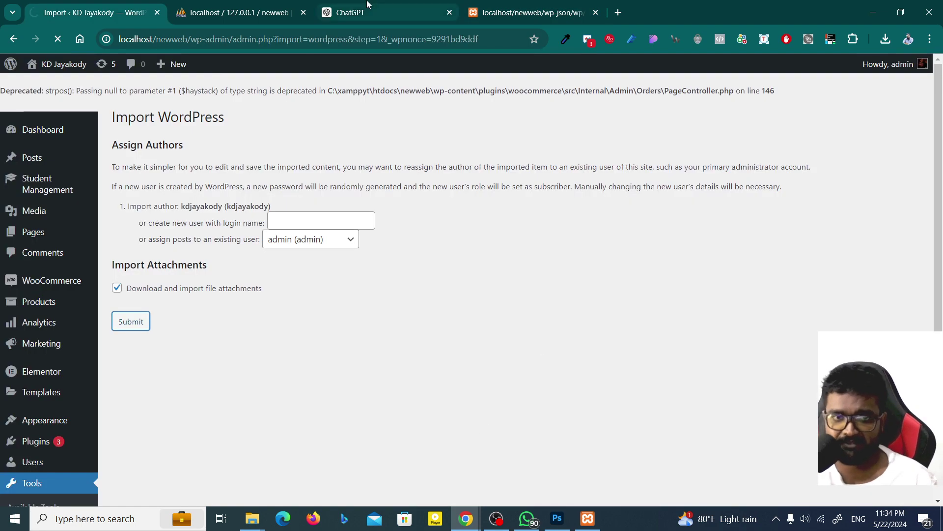